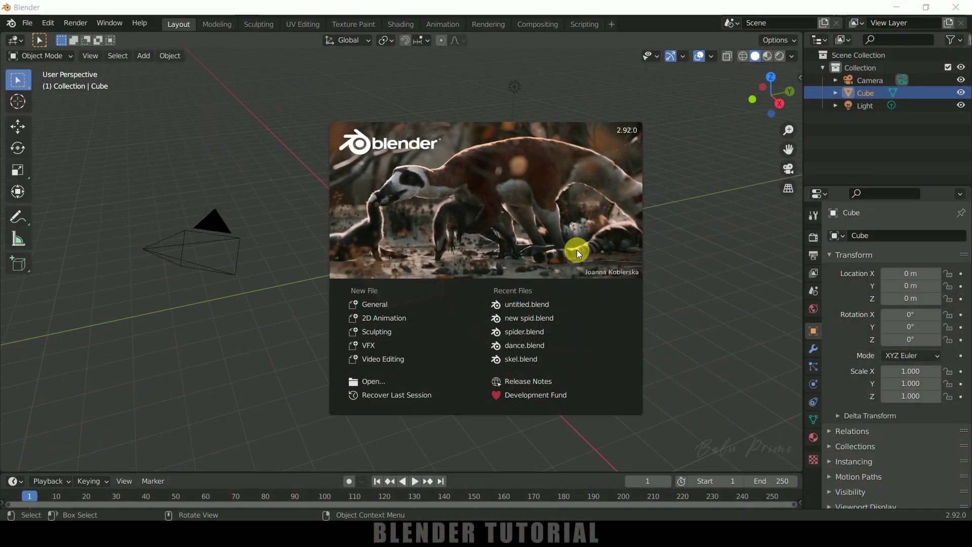
Step: Dismiss the splash screen and delete the default cube, camera and light
click(676, 213)
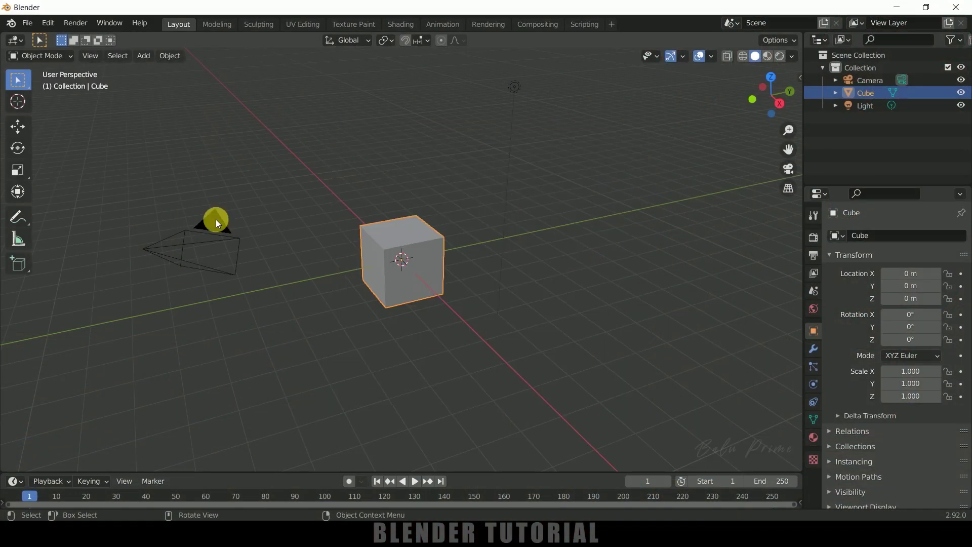
key(a)
key(Delete)
middle_drag(662, 331, 248, 181)
Step: Add a Text object at the origin, scale it to 3.628, and enter Edit Mode
click(144, 58)
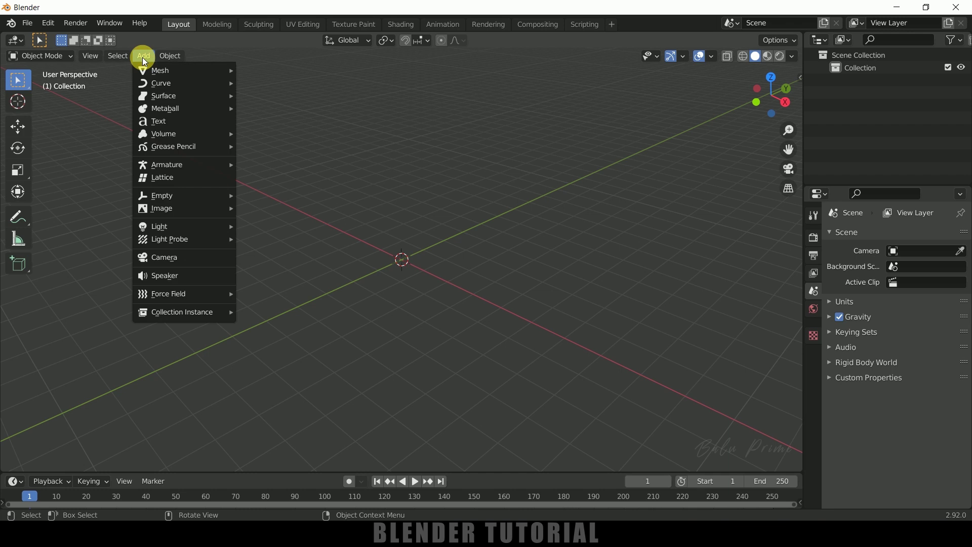
click(157, 122)
middle_drag(162, 132, 510, 287)
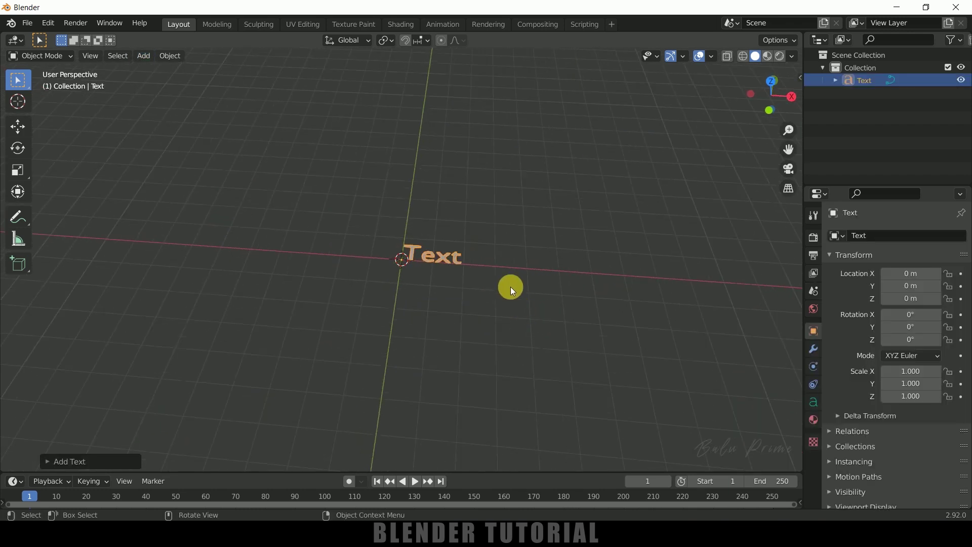
key(s)
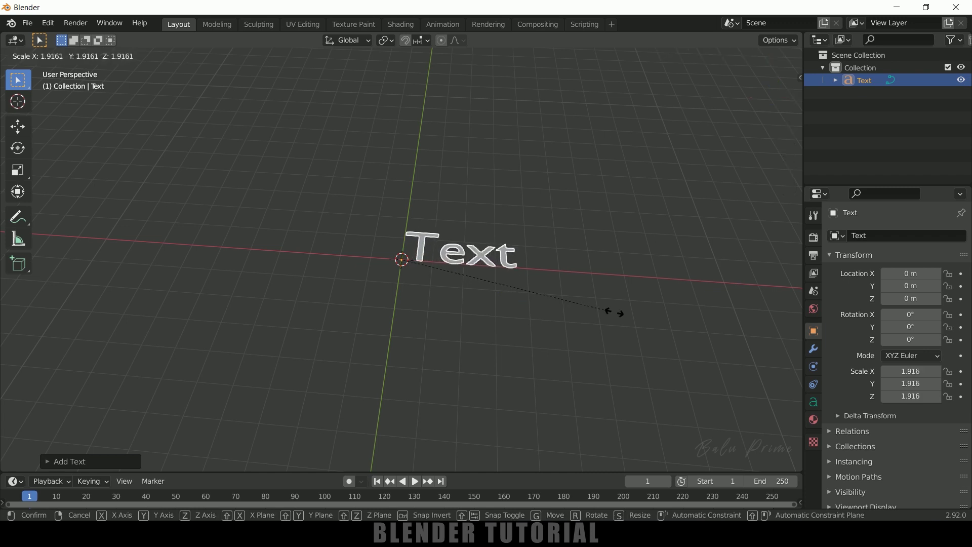
click(789, 342)
middle_drag(678, 315, 588, 315)
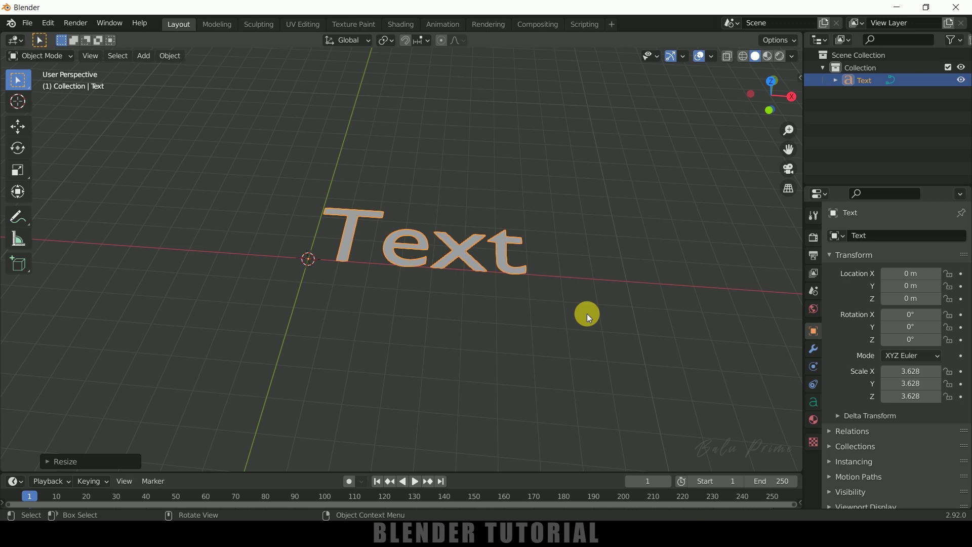
key(Tab)
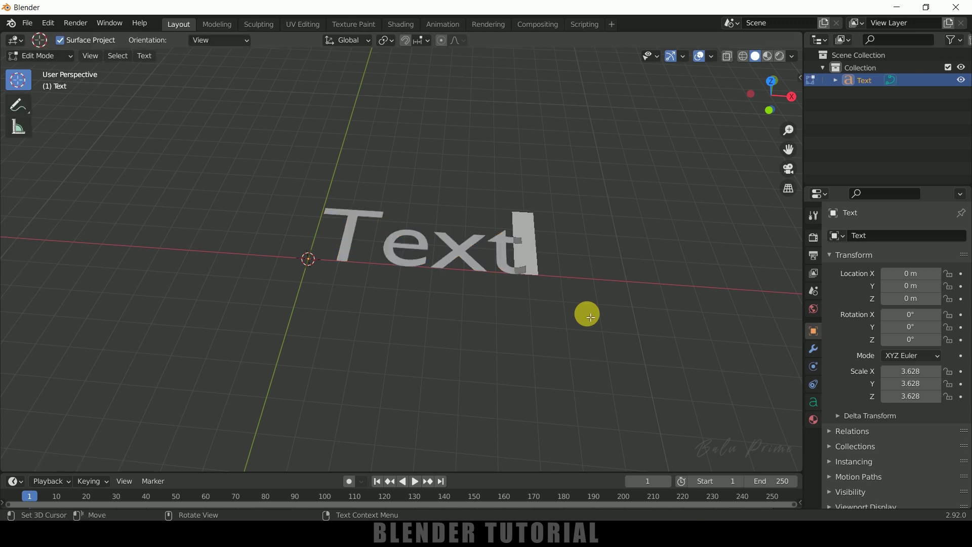
Step: Change the text to read 7K and set its horizontal alignment to Center
key(BackSpace)
key(BackSpace)
key(BackSpace)
key(BackSpace)
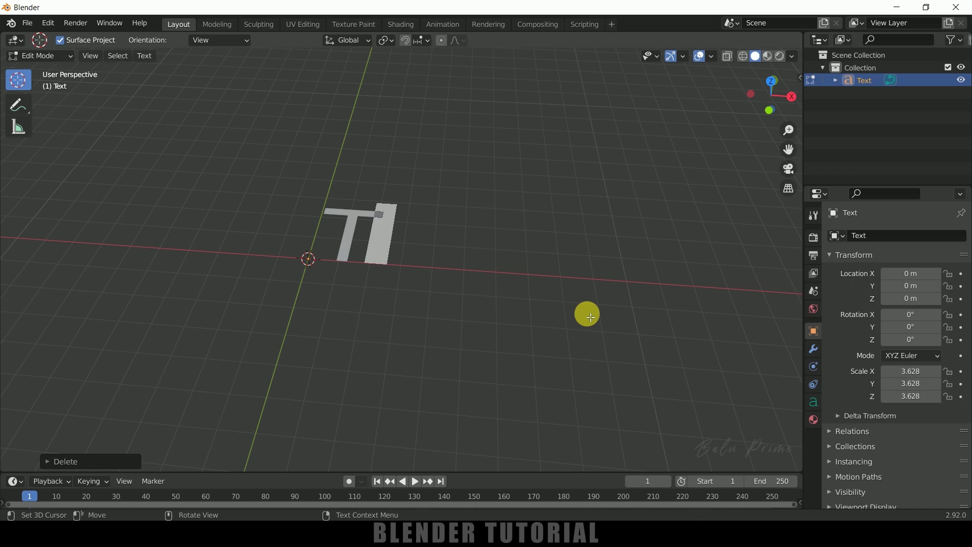
text(7K)
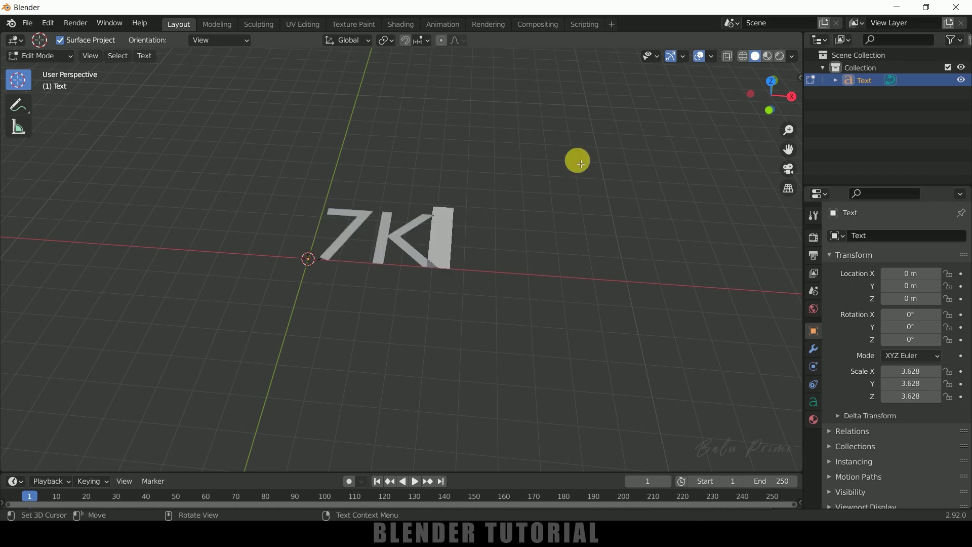
click(812, 403)
scroll(840, 404, down, 2)
scroll(839, 404, down, 1)
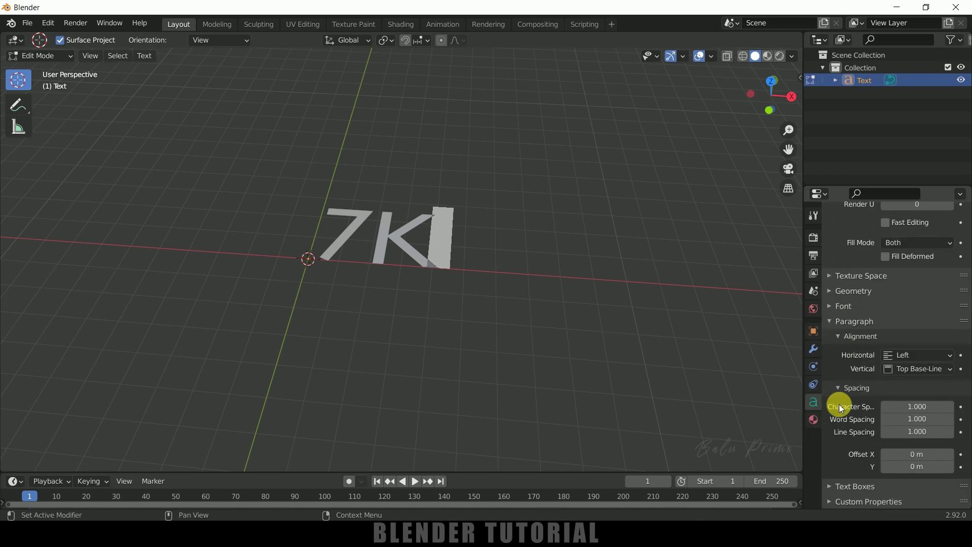
click(897, 354)
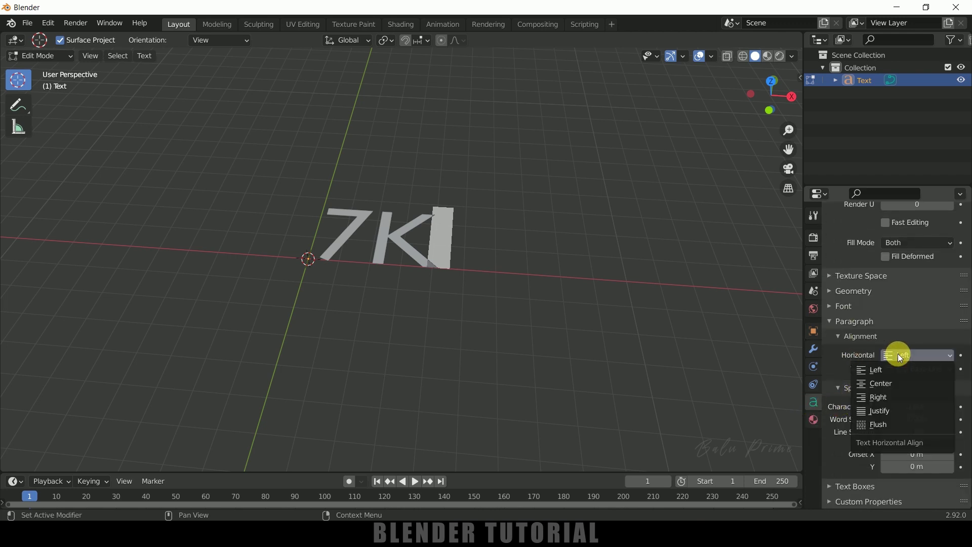
click(886, 382)
Step: Set the text's Geometry extrude depth to 0.25 m
scroll(841, 372, up, 1)
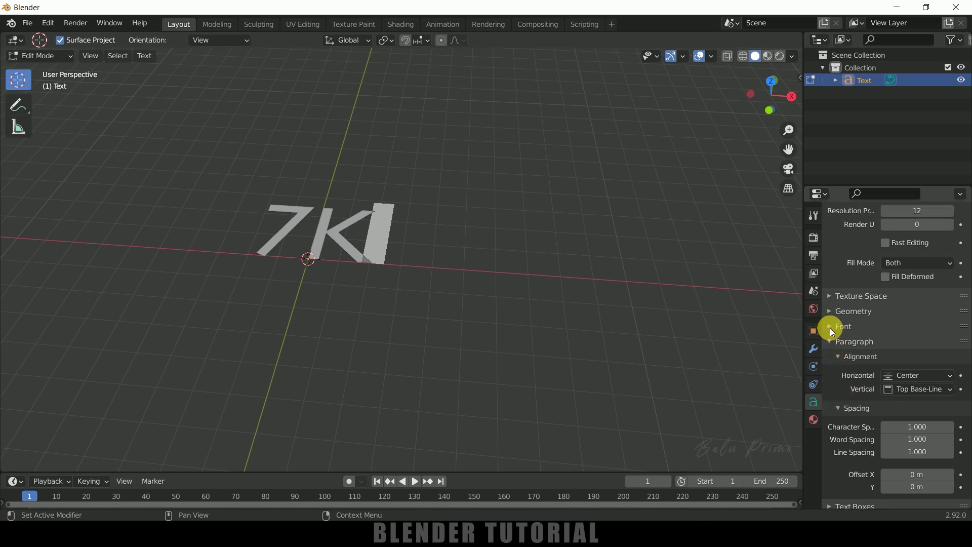
click(829, 312)
drag(895, 344, 927, 343)
double_click(914, 344)
text(.25)
key(Return)
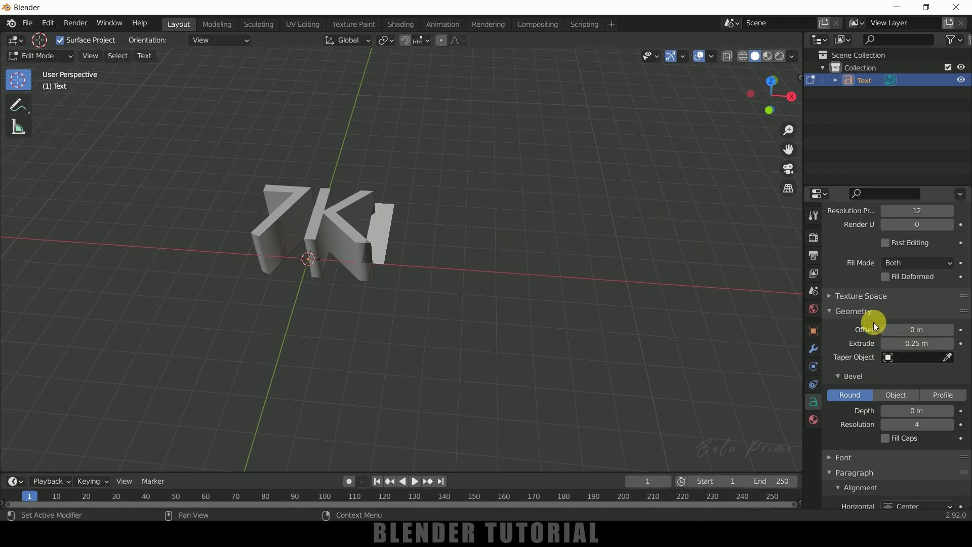
Step: Expand the text's Font settings panel
scroll(872, 326, up, 3)
scroll(868, 337, down, 6)
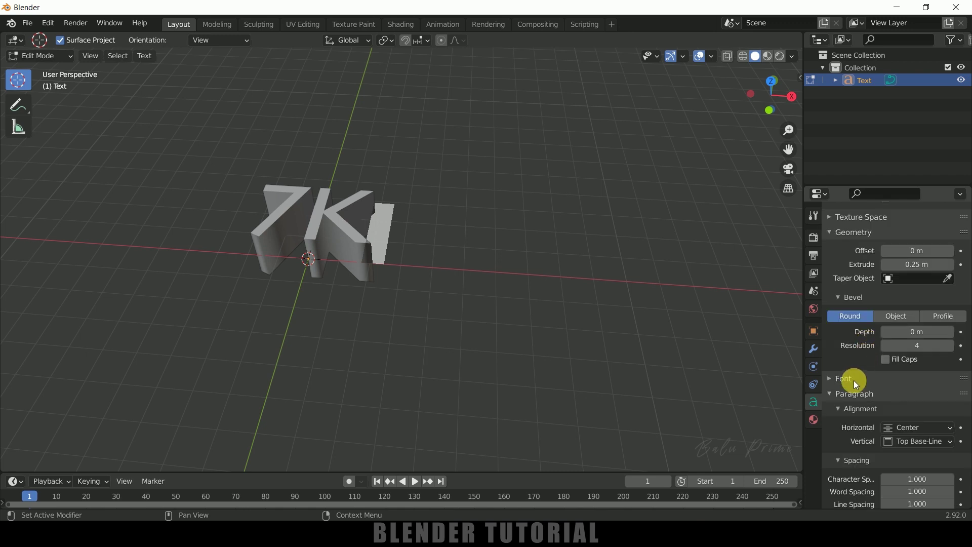
click(831, 381)
scroll(846, 396, down, 1)
Step: Load BowlbyOneSC-Regular.ttf as the text's regular font
click(949, 381)
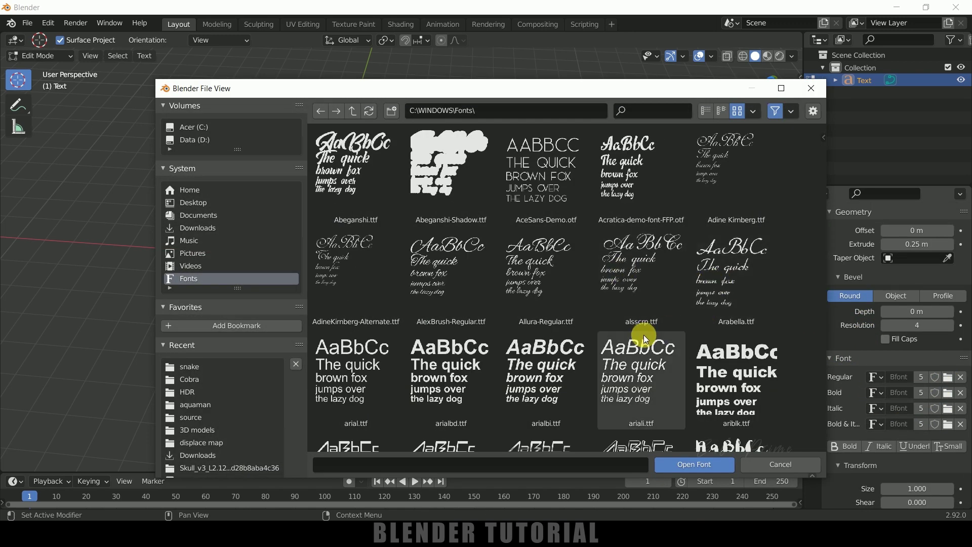
scroll(622, 337, down, 2)
scroll(607, 339, down, 20)
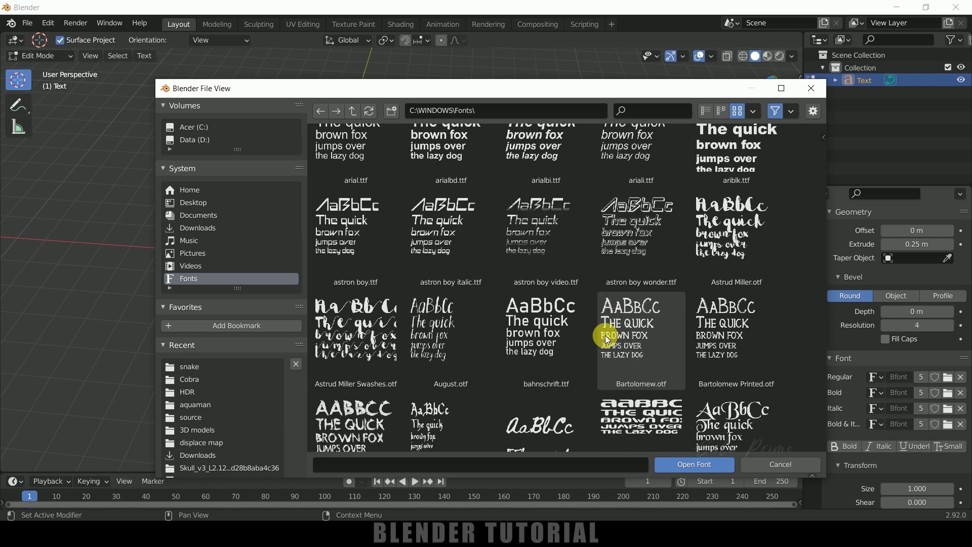
scroll(608, 339, down, 7)
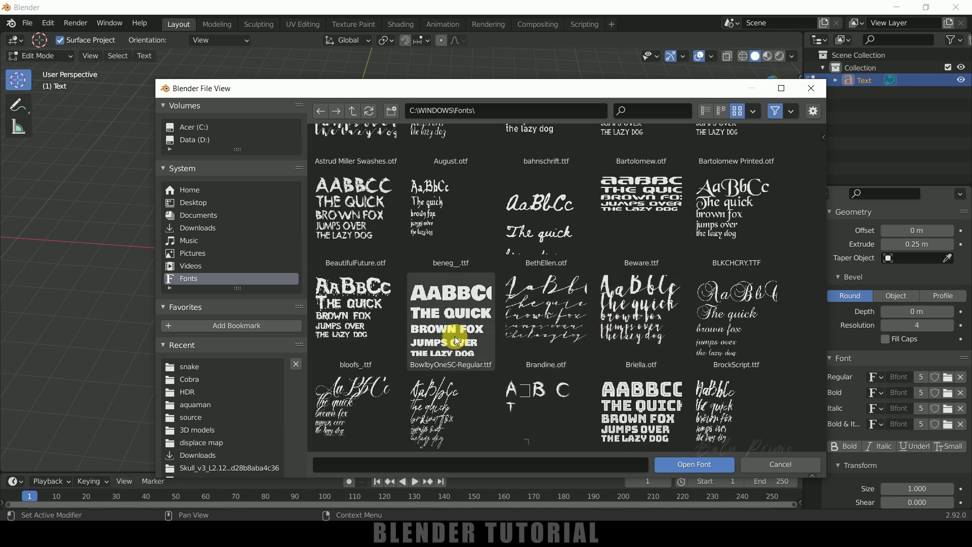
click(451, 324)
click(679, 464)
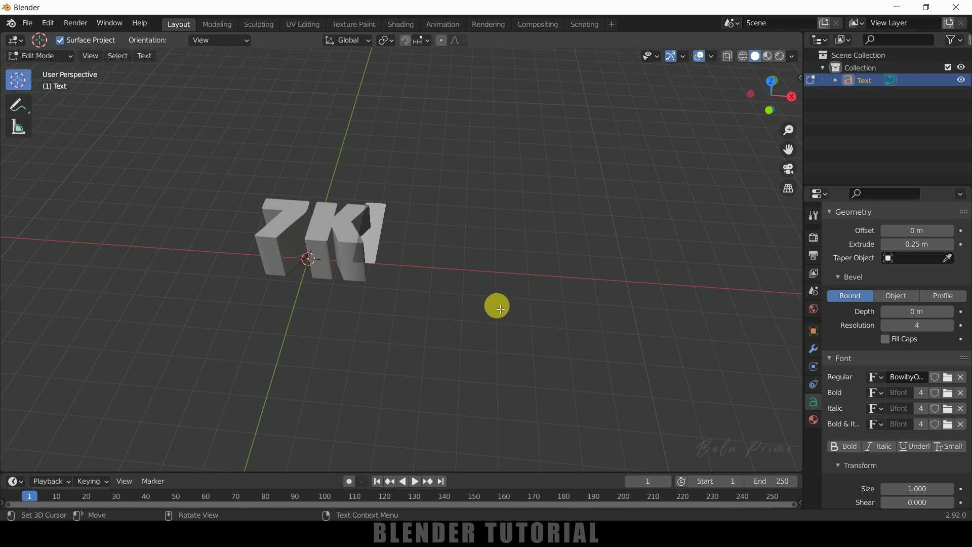
middle_drag(473, 333, 469, 319)
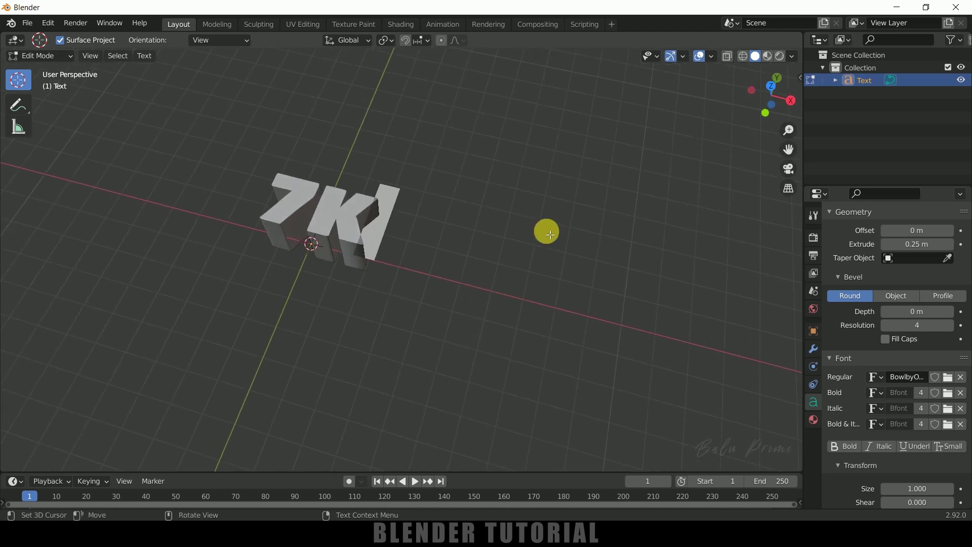
Step: Return to Object Mode and rotate the 7K text 90° about X to stand upright
key(Tab)
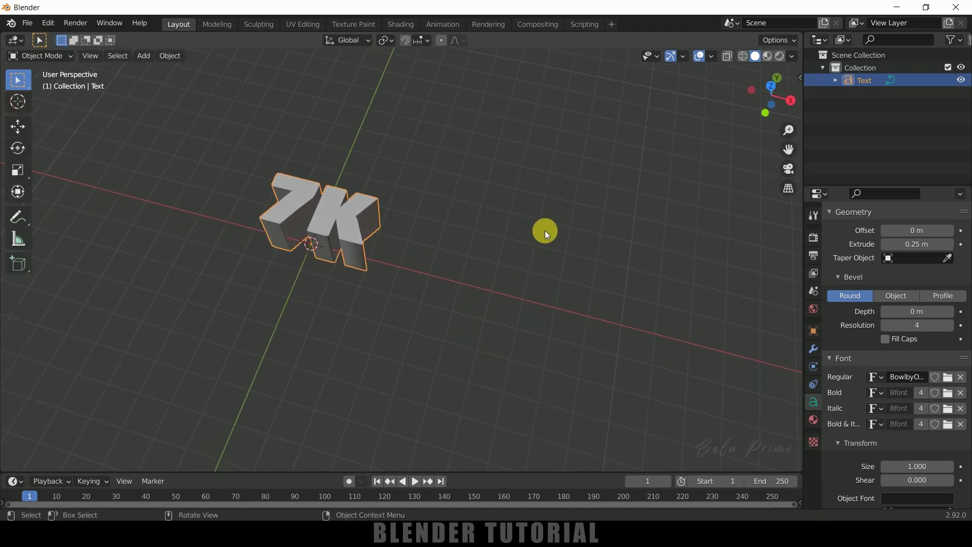
shift+middle_drag(481, 251, 585, 265)
text(rx90)
click(582, 265)
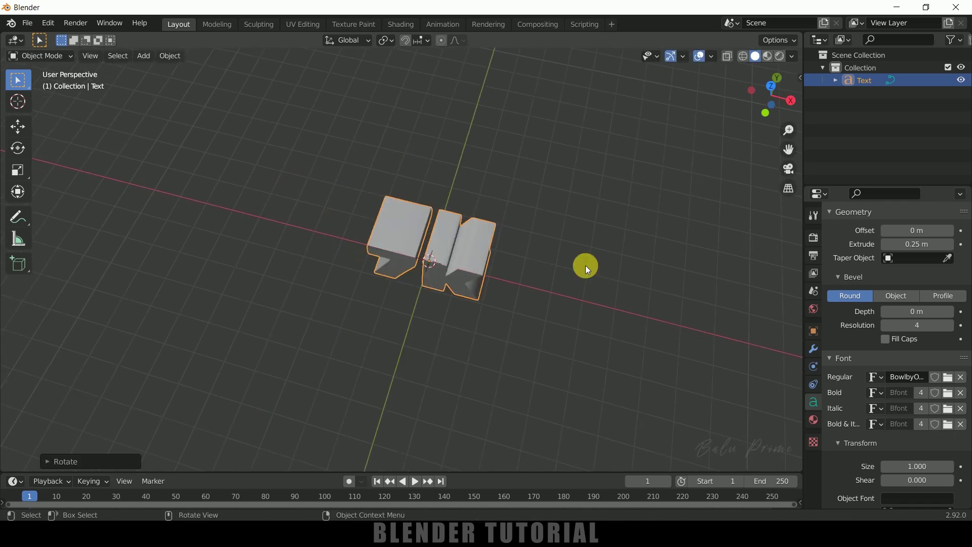
middle_drag(508, 303, 569, 282)
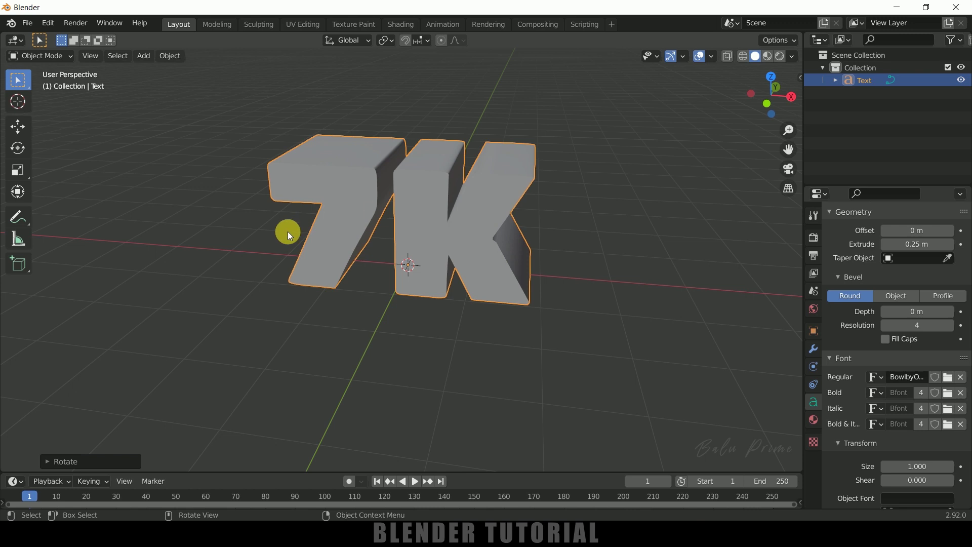
Step: Convert the 7K text object into a mesh via Object > Convert To > Mesh
click(168, 56)
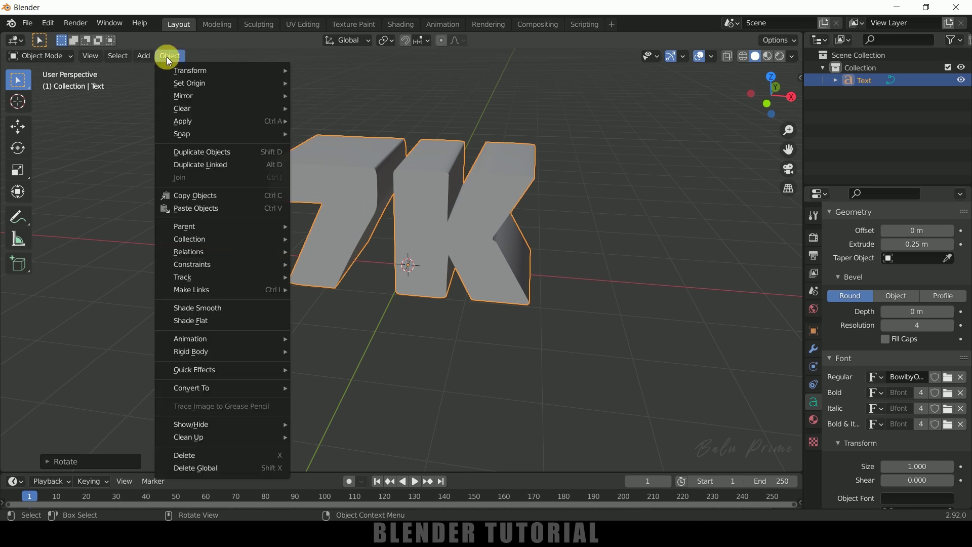
mouse_move(209, 384)
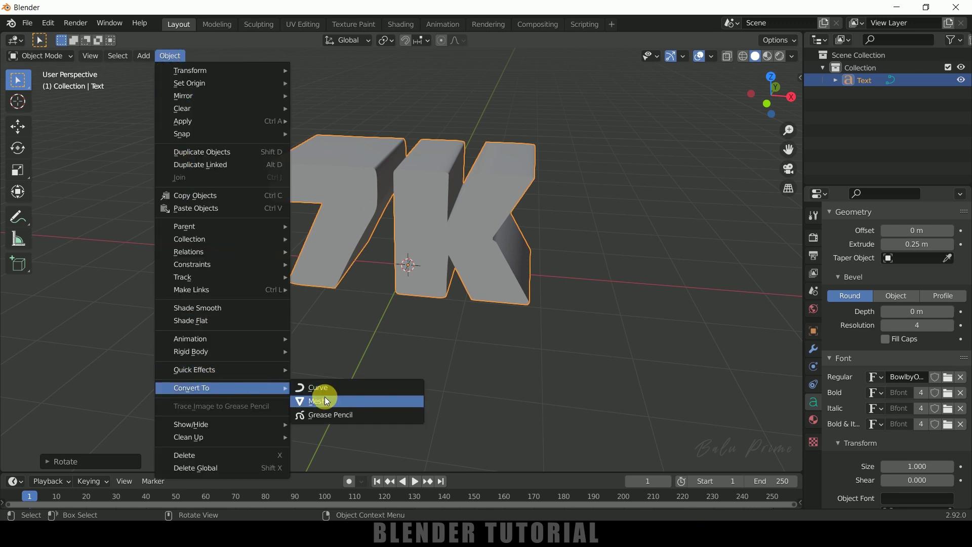
click(324, 398)
middle_drag(468, 365, 657, 260)
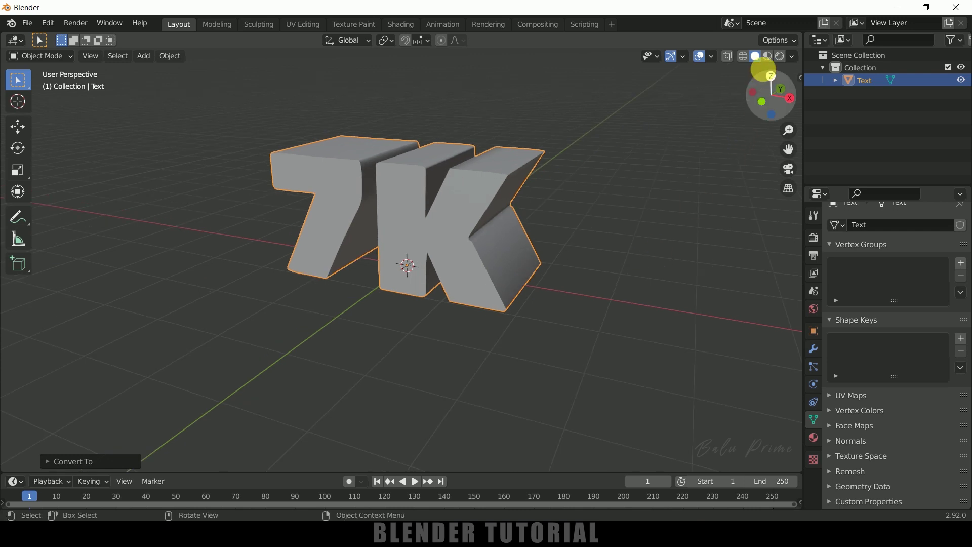
Step: Switch the viewport to wireframe shading and view the modifier settings
click(743, 56)
middle_drag(696, 152, 493, 202)
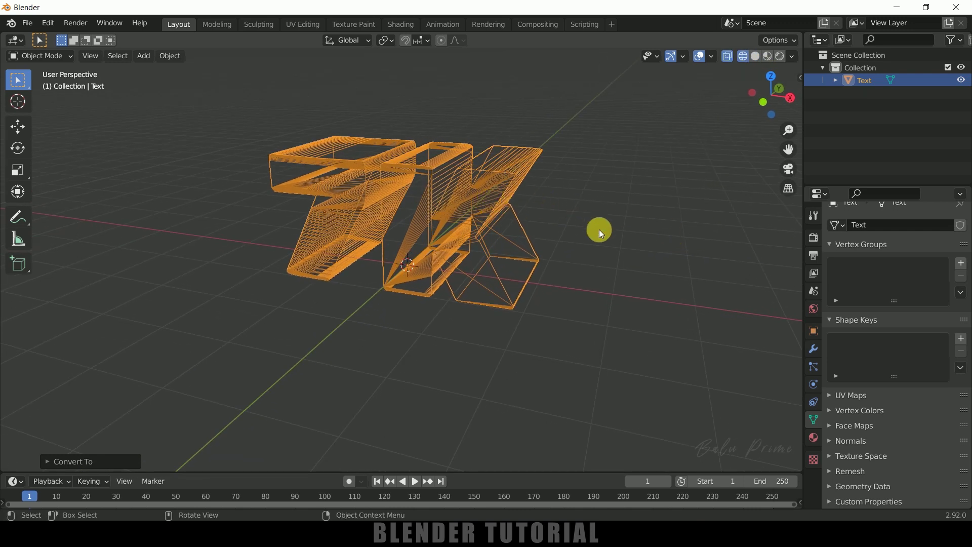
middle_drag(615, 272, 638, 272)
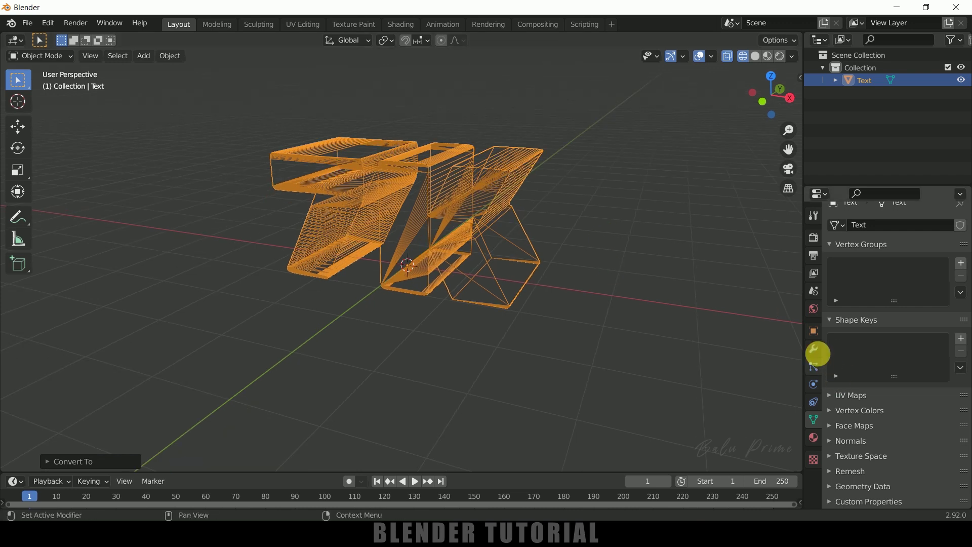
click(815, 349)
Step: Add a Smooth-mode Remesh modifier, keep disconnected parts, and raise Octree Depth three steps
click(861, 236)
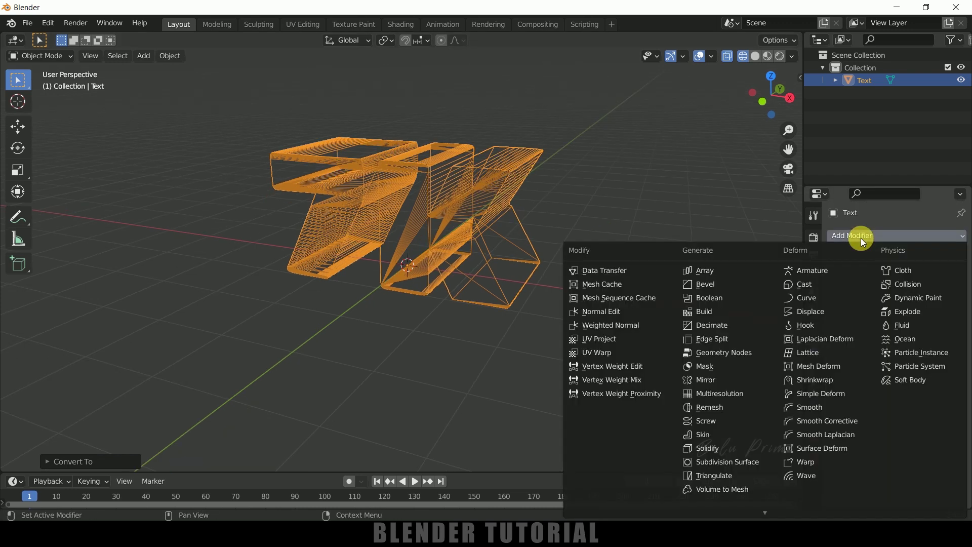
click(719, 408)
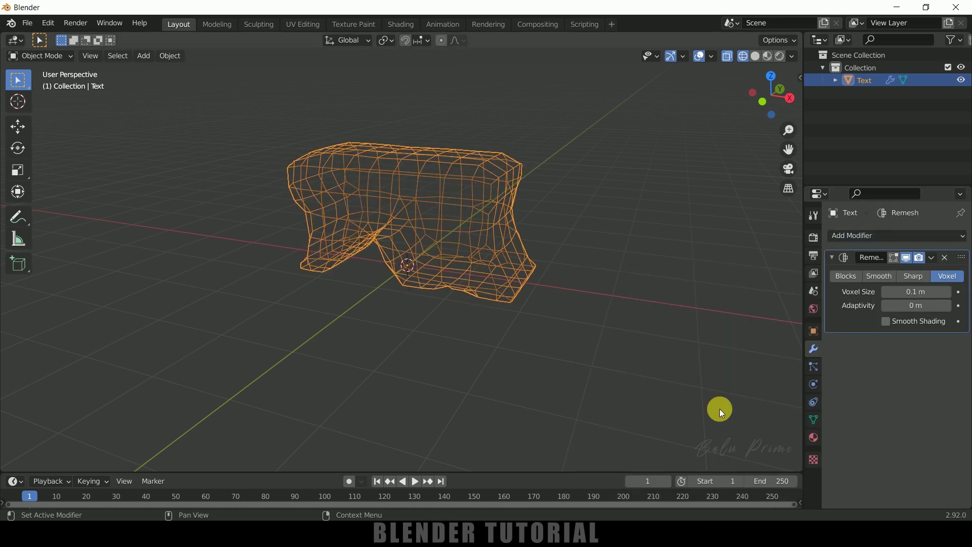
click(880, 276)
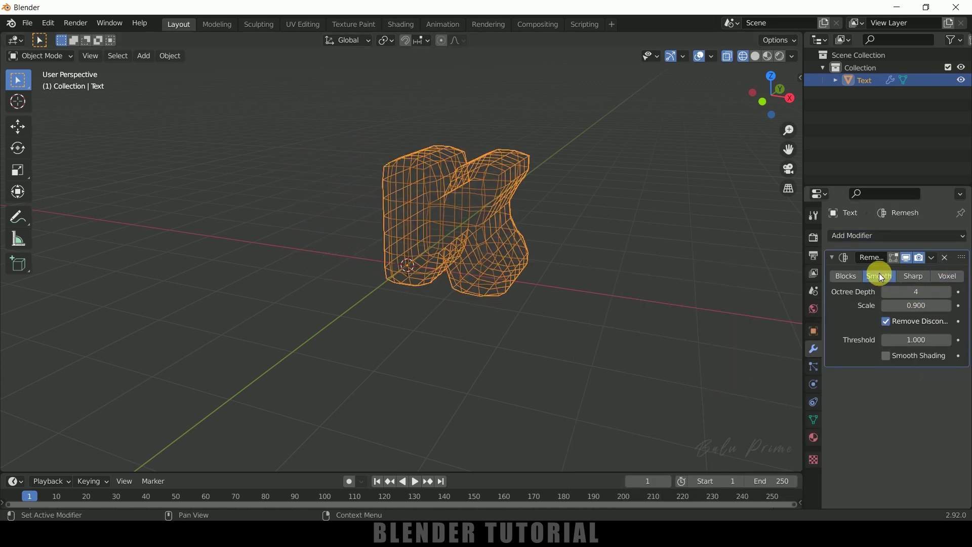
click(887, 322)
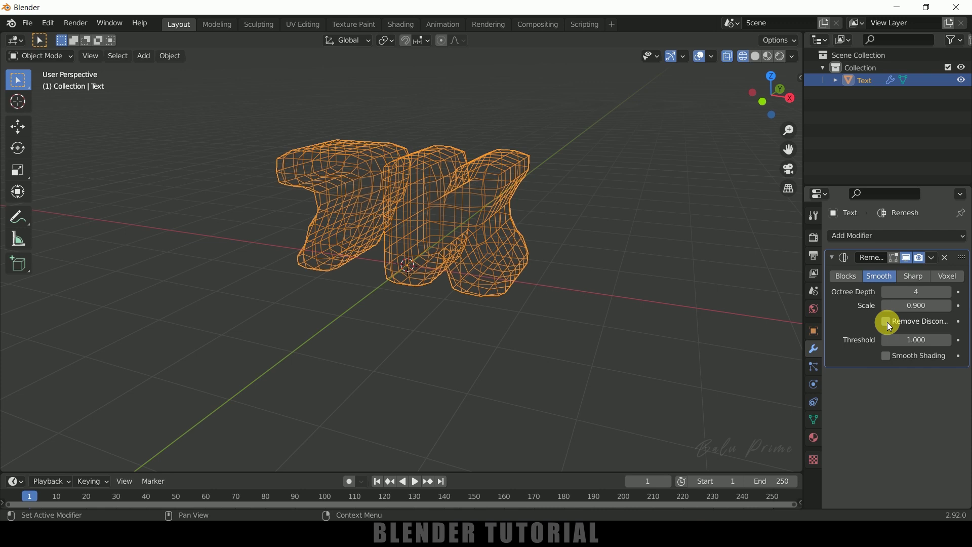
click(948, 293)
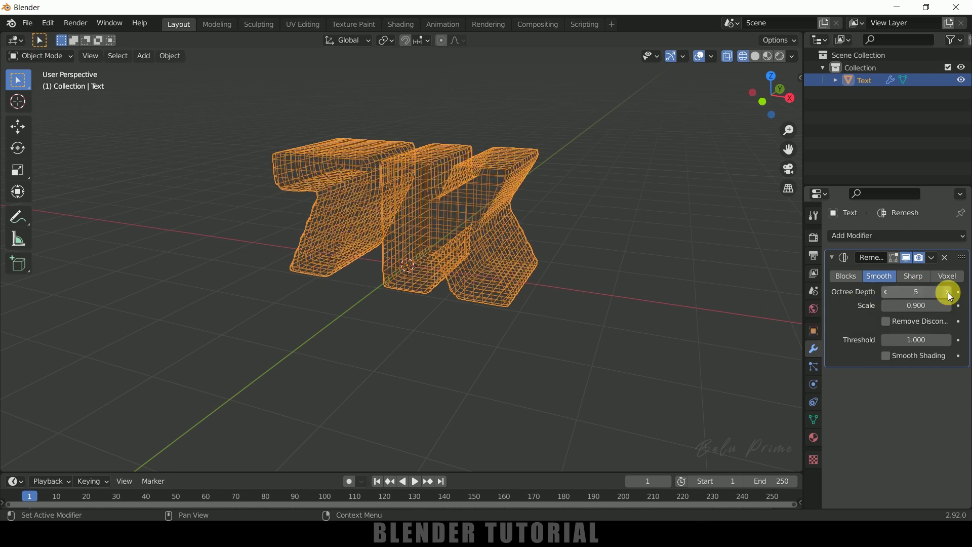
click(948, 292)
click(948, 293)
mouse_move(614, 276)
middle_down()
mouse_move(648, 243)
mouse_move(619, 283)
mouse_move(566, 289)
mouse_move(630, 269)
mouse_move(623, 276)
middle_up()
Step: Apply the Remesh modifier, switch to Solid shading, and inspect the dense mesh in Edit Mode
click(934, 260)
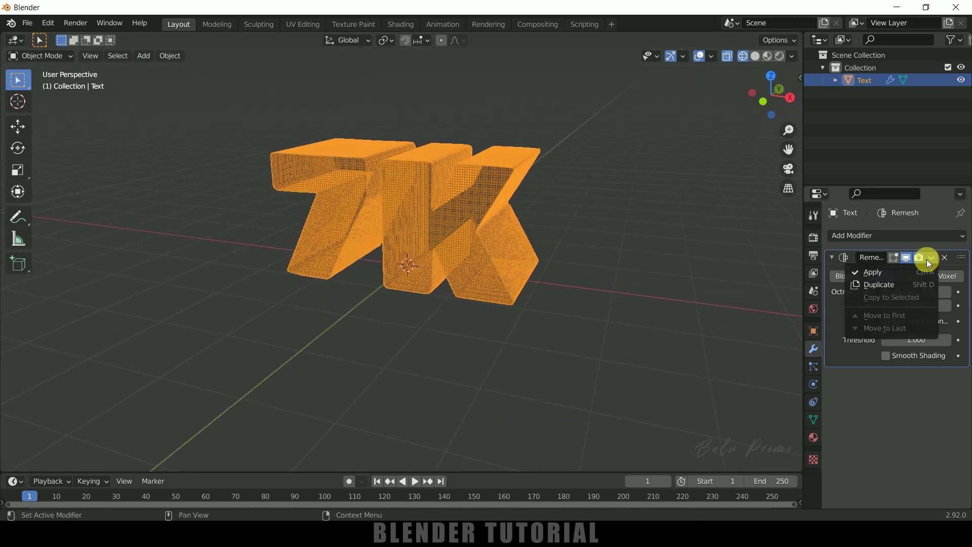
click(896, 269)
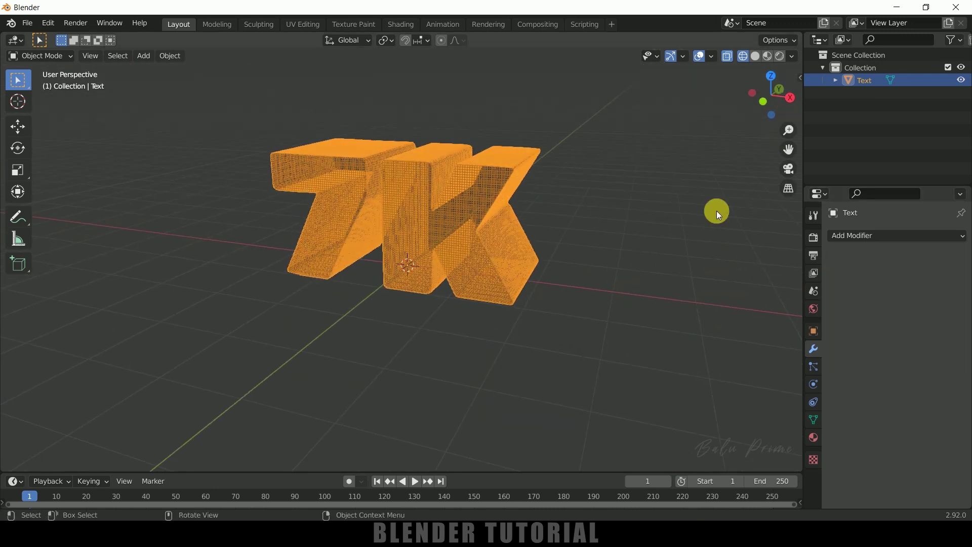
click(754, 56)
mouse_move(509, 270)
middle_down()
mouse_move(584, 242)
mouse_move(533, 289)
mouse_move(525, 284)
mouse_move(530, 258)
mouse_move(566, 275)
middle_up()
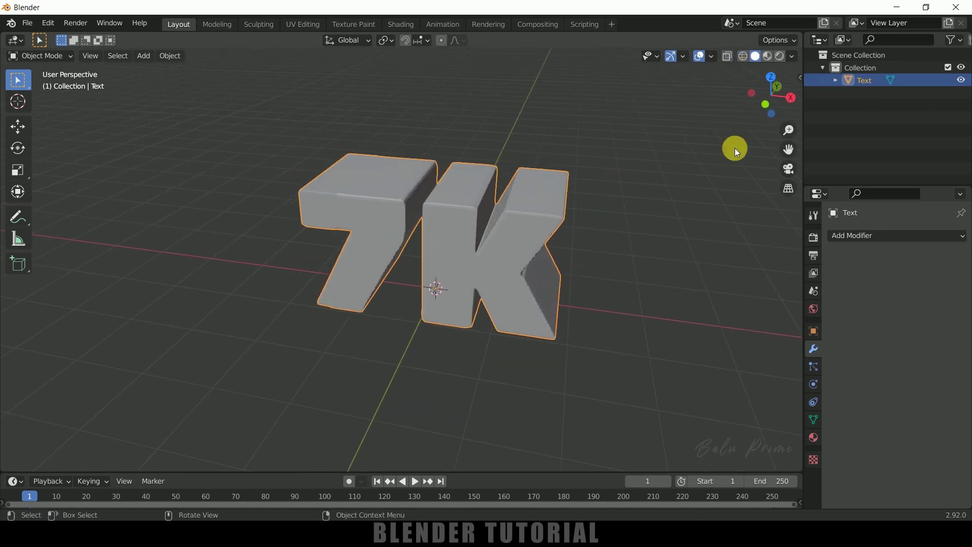
key(Tab)
key(Tab)
middle_drag(603, 233, 463, 232)
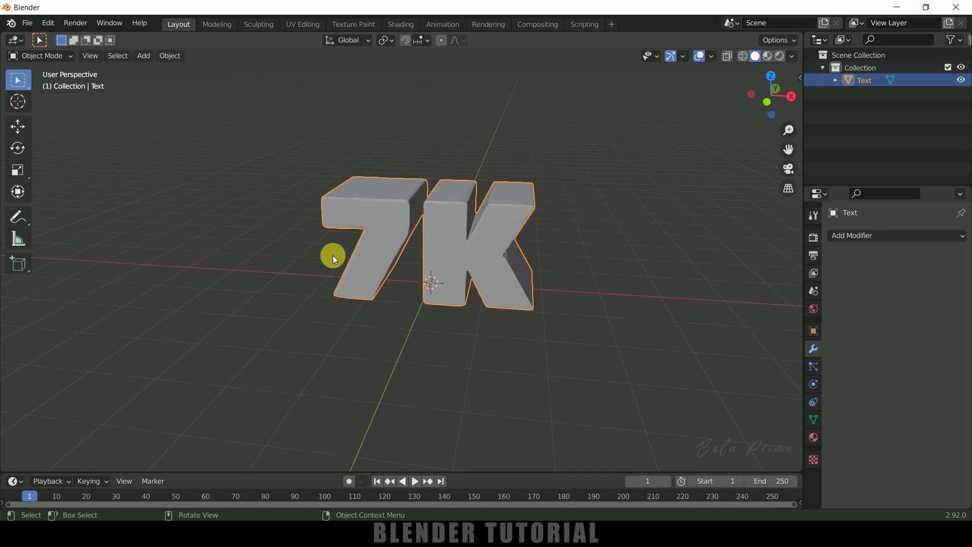
Step: In Preferences > Add-ons, search 'fract' and enable Object: Cell Fracture
click(48, 22)
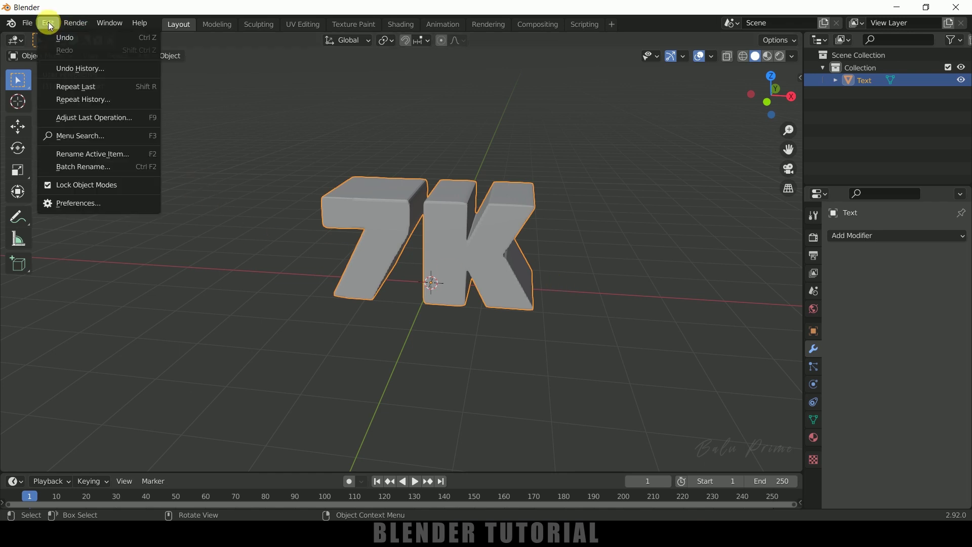
click(83, 200)
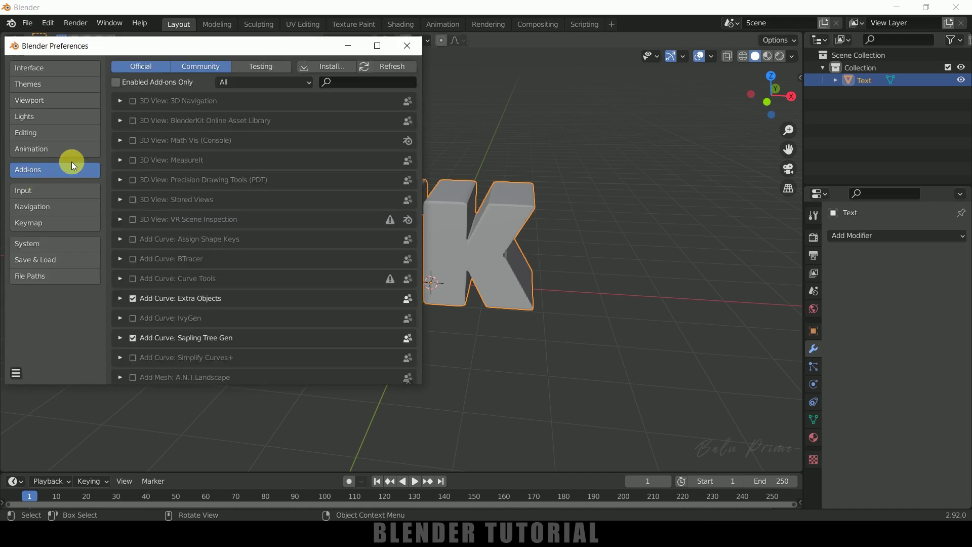
click(346, 83)
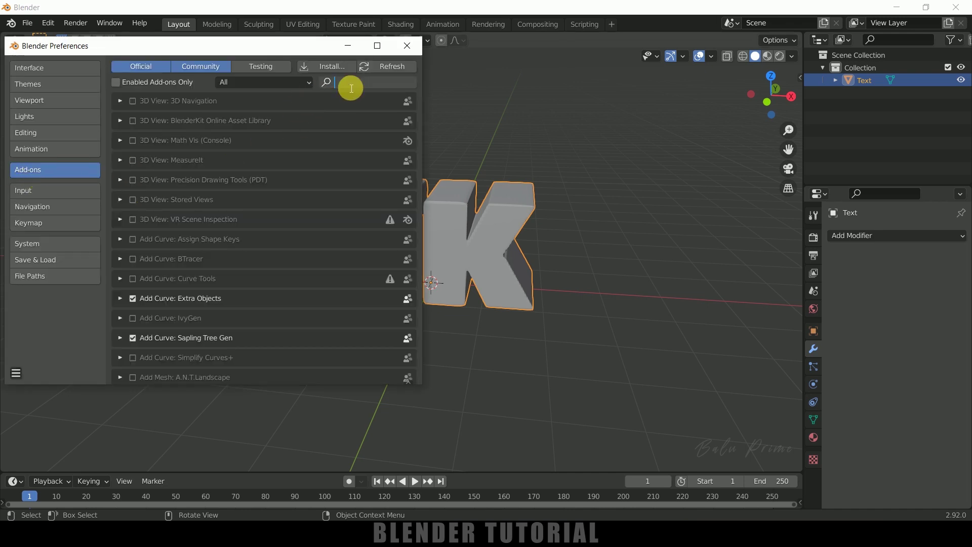
text(fract)
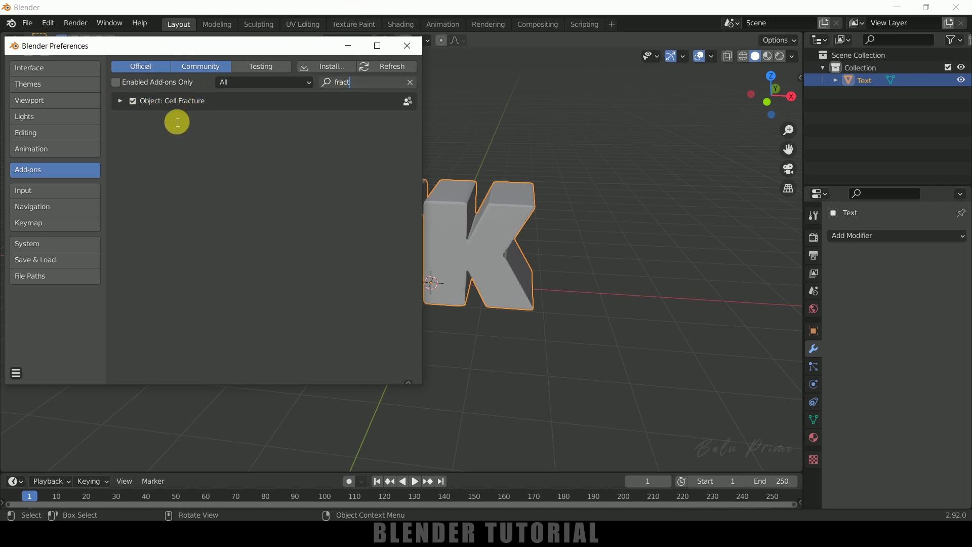
click(133, 101)
click(133, 102)
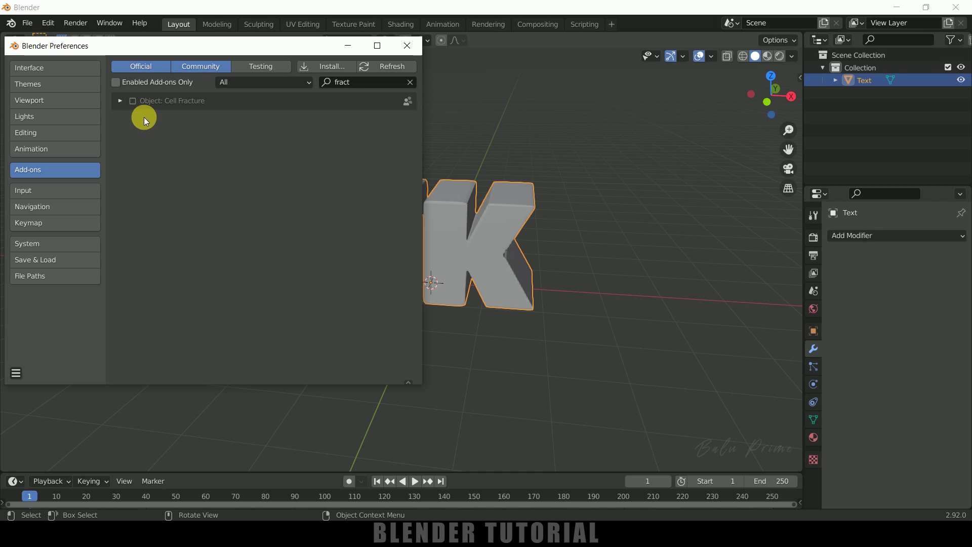
click(133, 102)
Step: Save the preferences and close the Preferences window
click(15, 373)
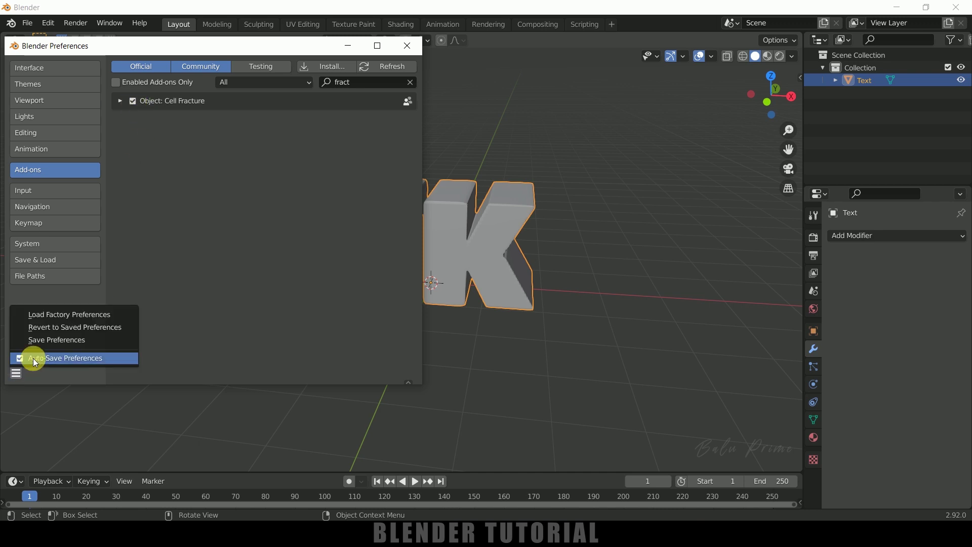
click(57, 341)
click(407, 49)
middle_drag(582, 229, 592, 253)
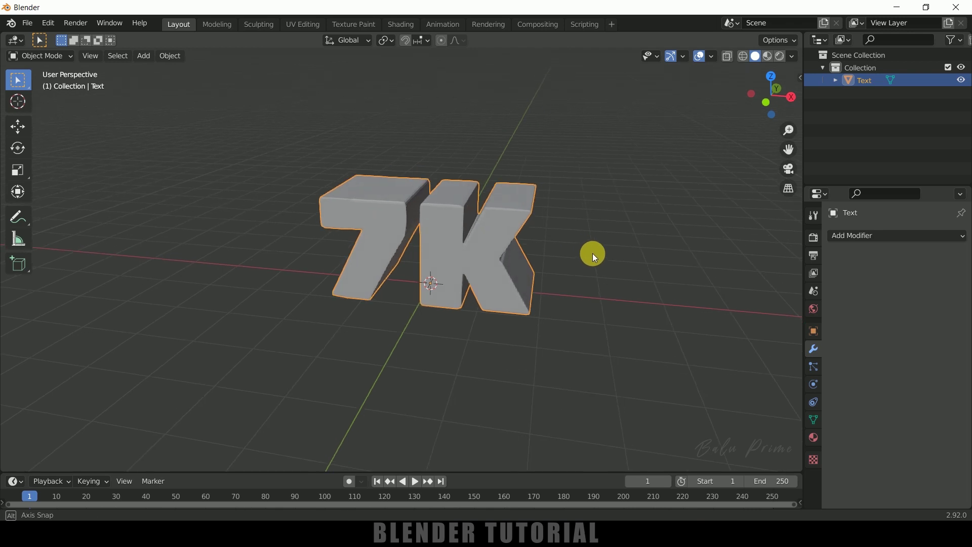
Step: Select the 7K text and launch Quick Effects > Cell Fracture
click(620, 299)
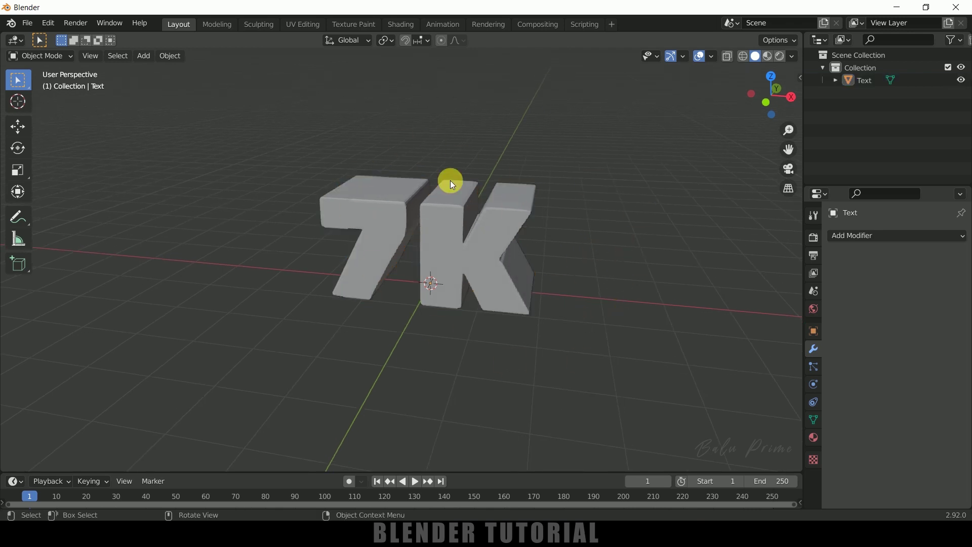
click(479, 244)
click(169, 56)
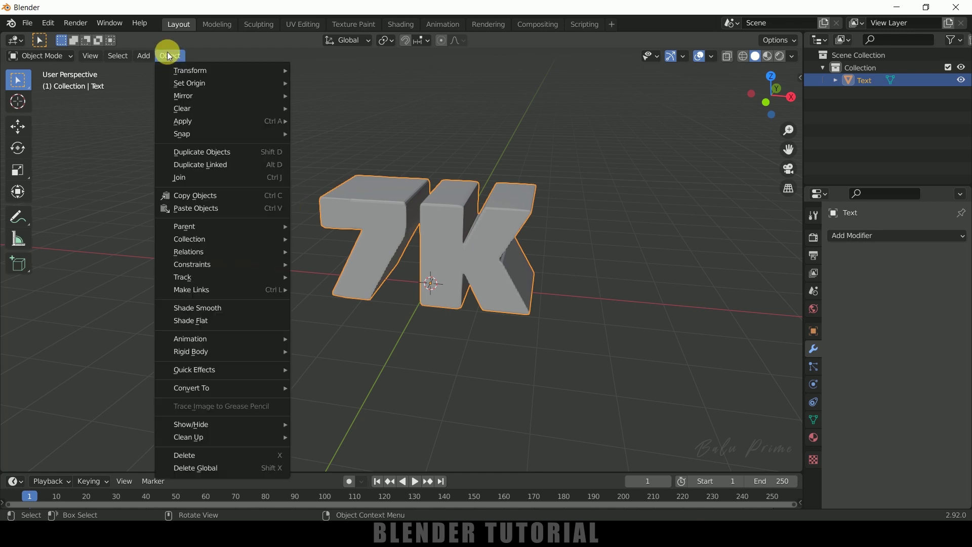
mouse_move(199, 369)
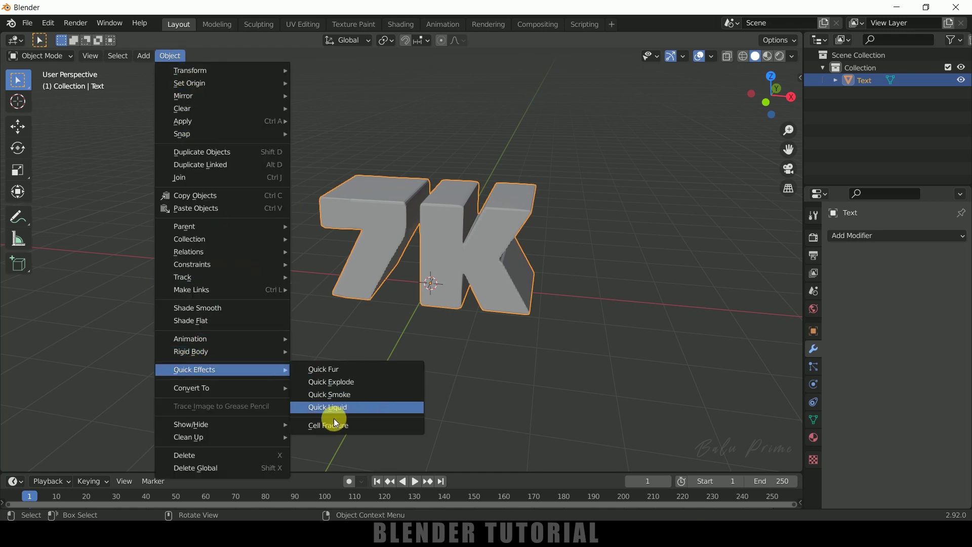
click(322, 423)
drag(332, 175, 408, 96)
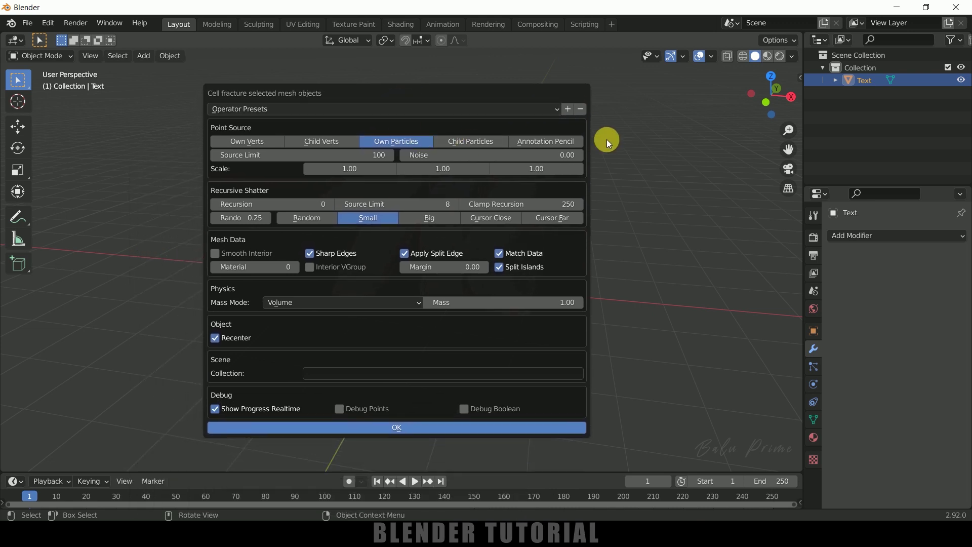
Step: Set Source Limit to 250 and Recursion to 2, then run the fracture
click(289, 158)
text(500)
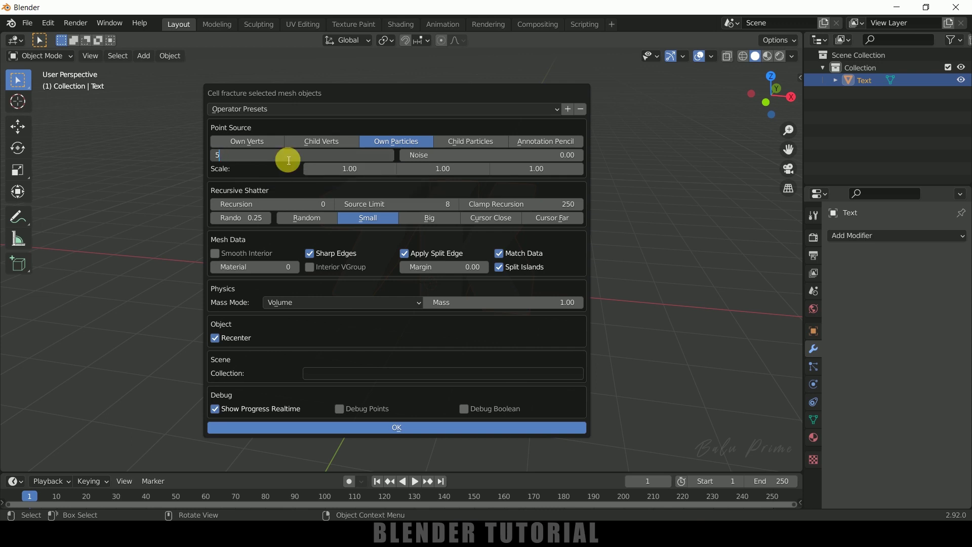
key(Return)
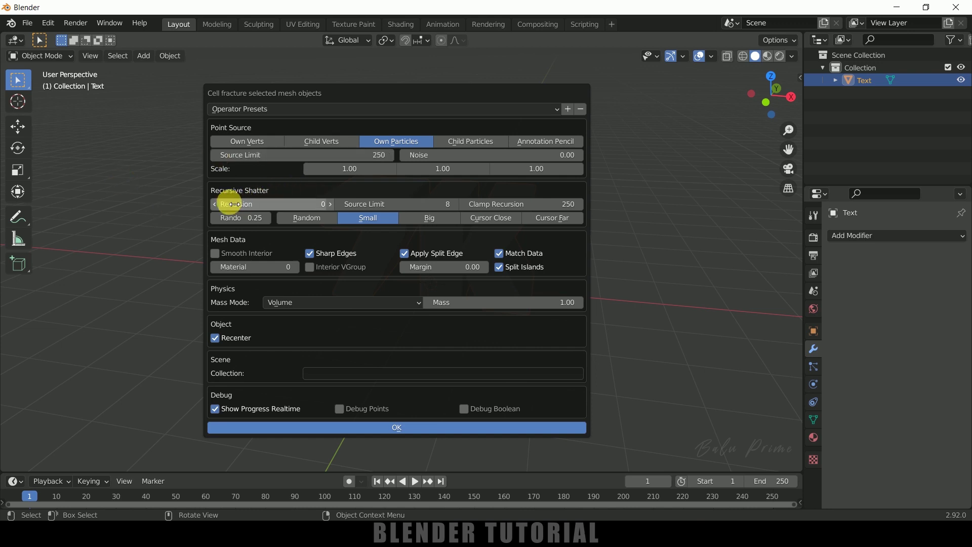
click(329, 203)
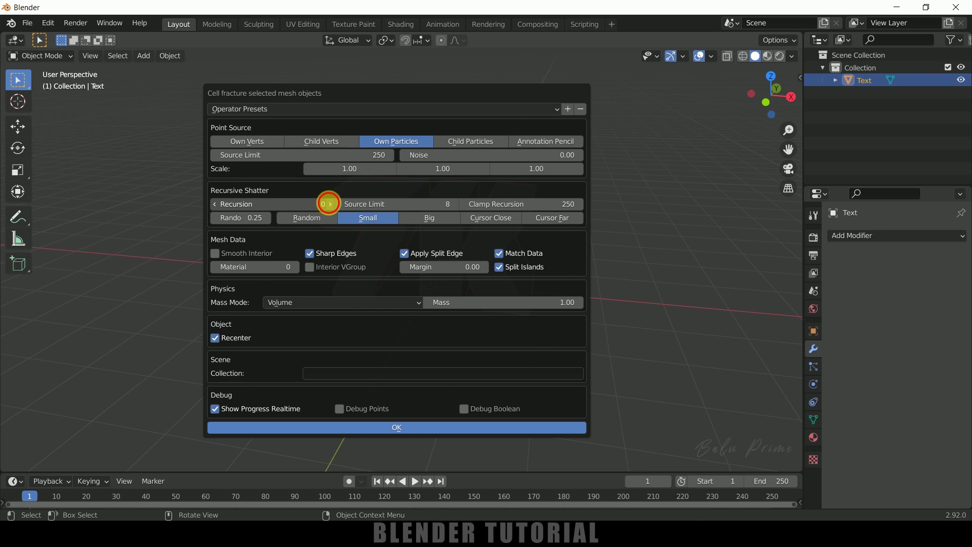
click(329, 203)
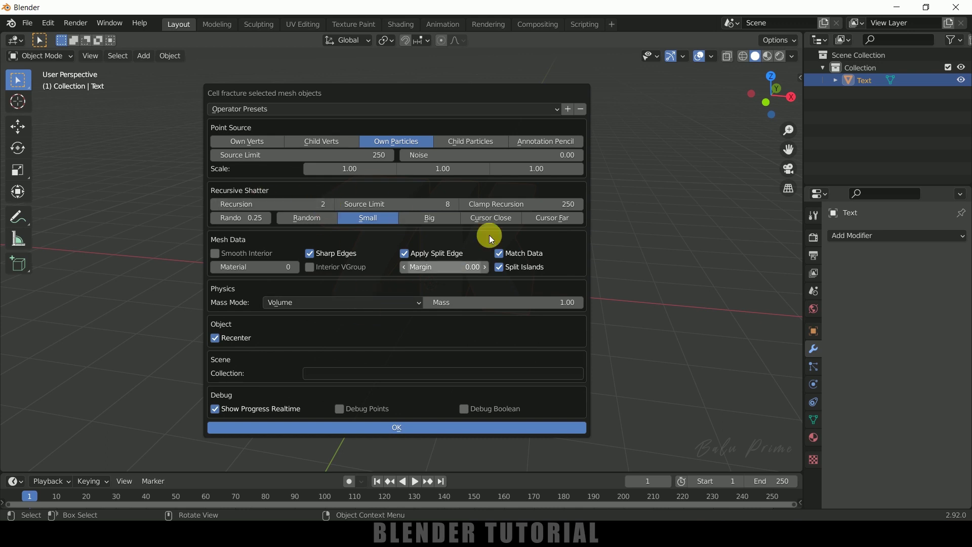
click(409, 428)
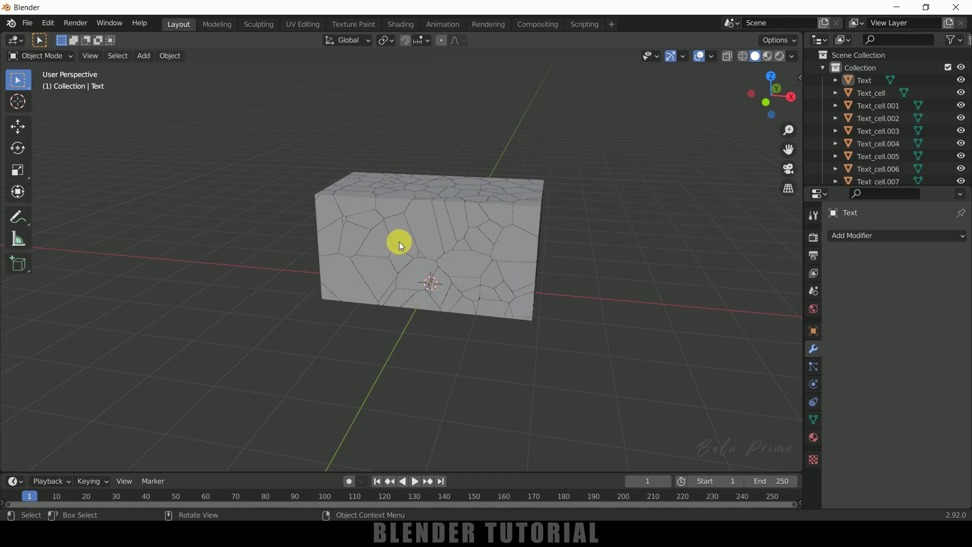
Step: Select the original Text object in the Outliner, move it aside, and delete it
middle_drag(393, 296, 401, 335)
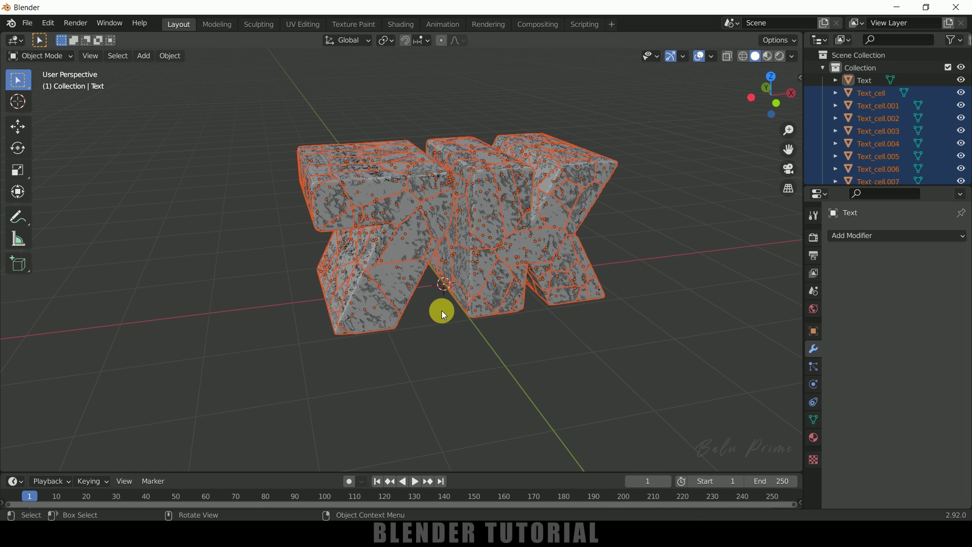
click(863, 84)
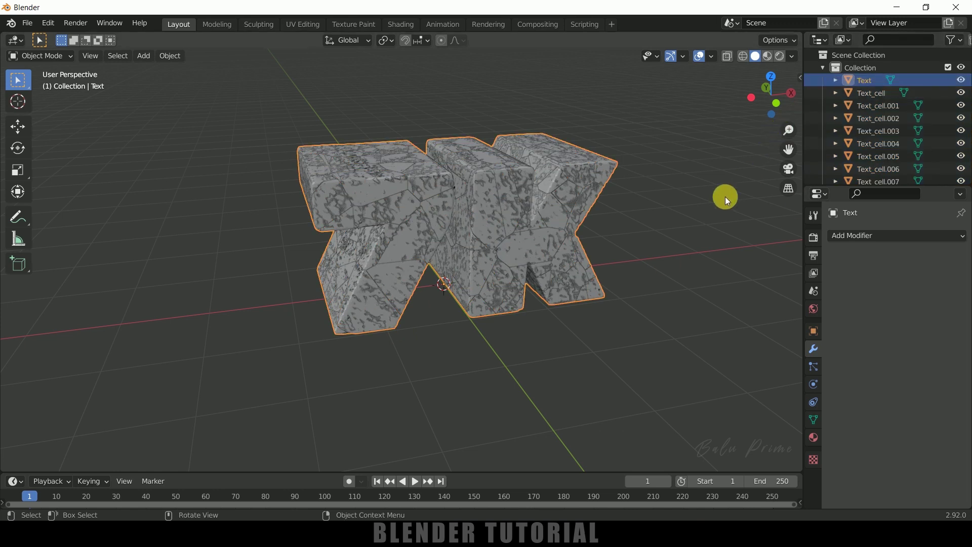
key(g)
click(448, 292)
key(Delete)
middle_drag(452, 323, 456, 398)
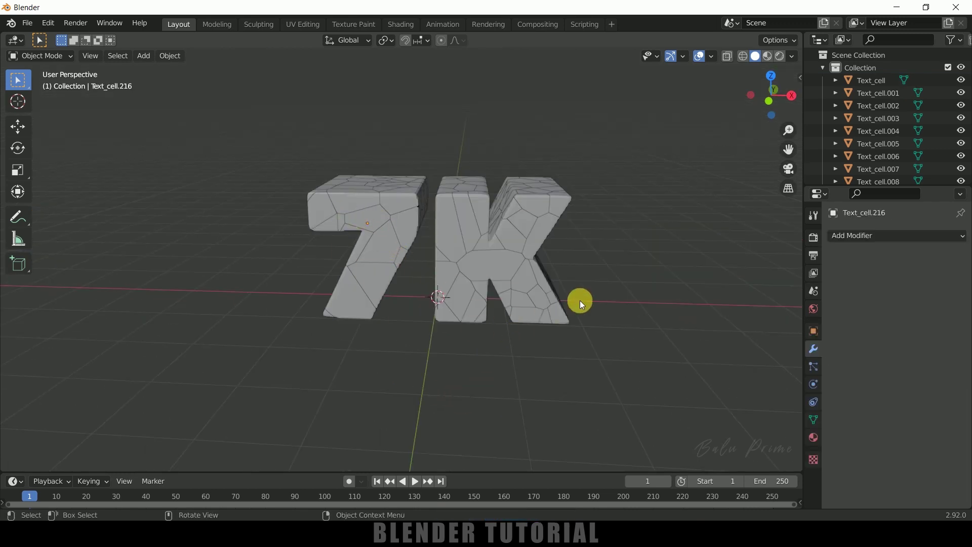
Step: Select all Text_cell fragments and set each origin to its geometry
key(a)
click(168, 65)
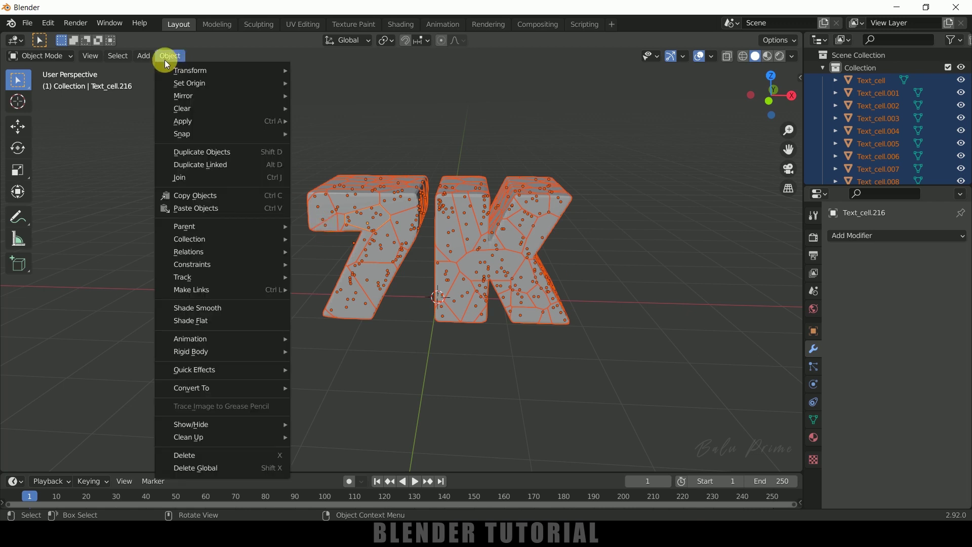
mouse_move(228, 83)
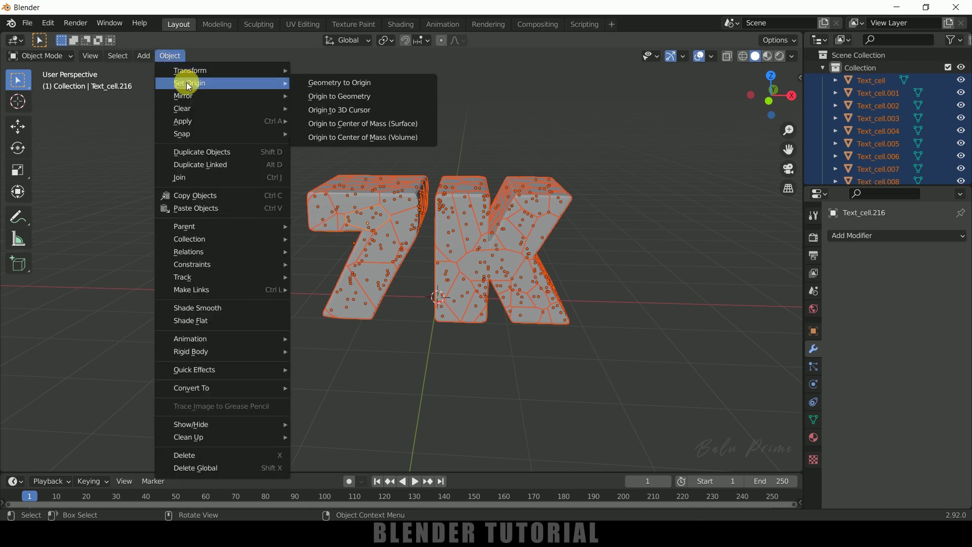
click(339, 99)
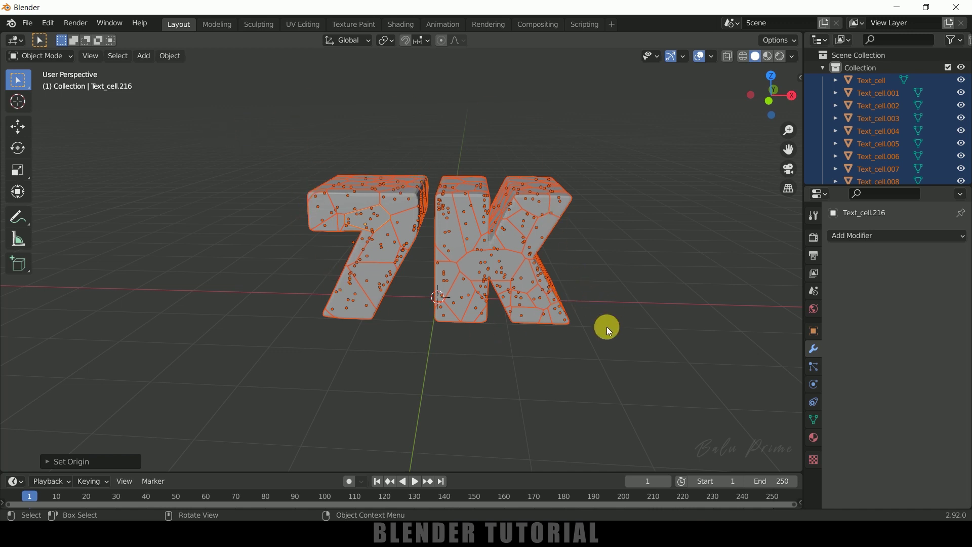
Step: Deselect all and select one fragment on top of the 7
click(506, 342)
middle_drag(506, 343, 320, 220)
click(358, 203)
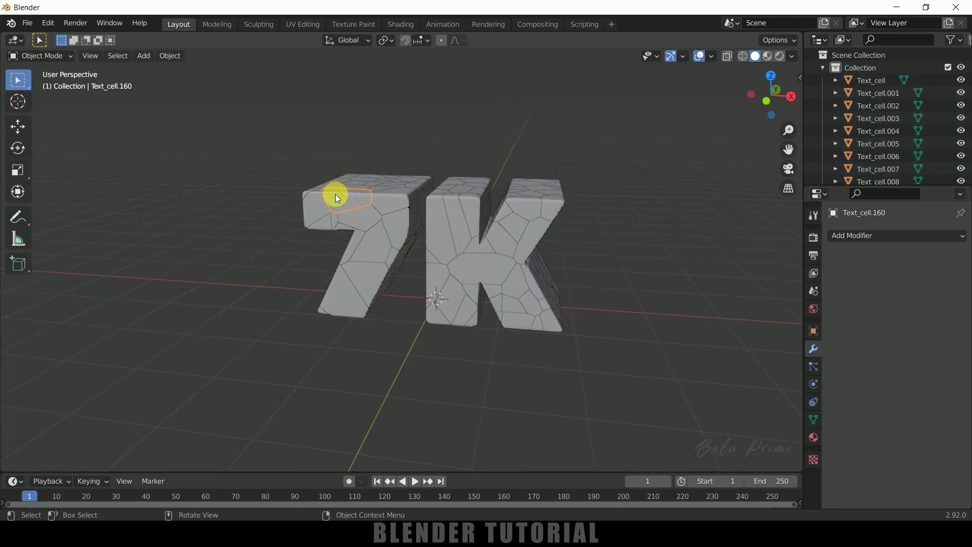
Step: Give the fragment an Active rigid body with 2 kg mass, then select all cells
click(815, 399)
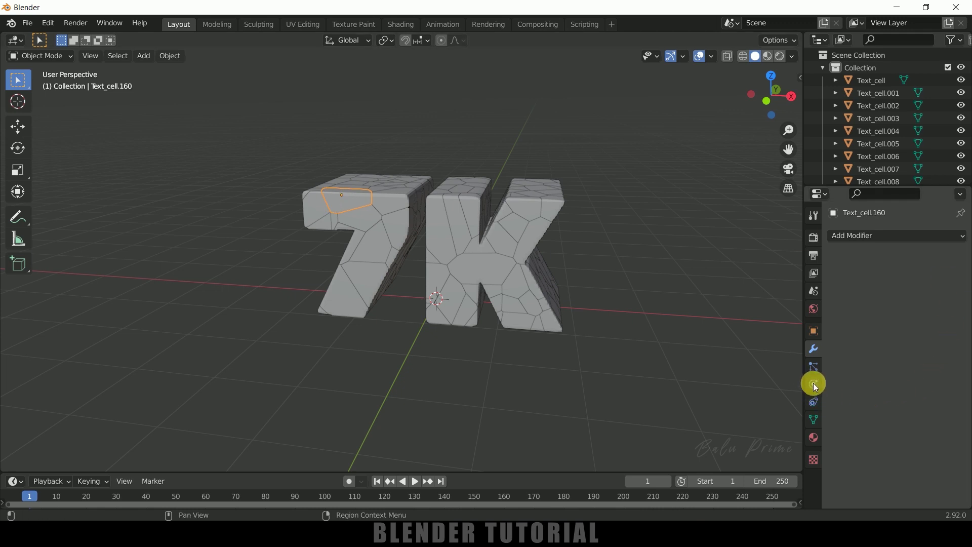
click(815, 385)
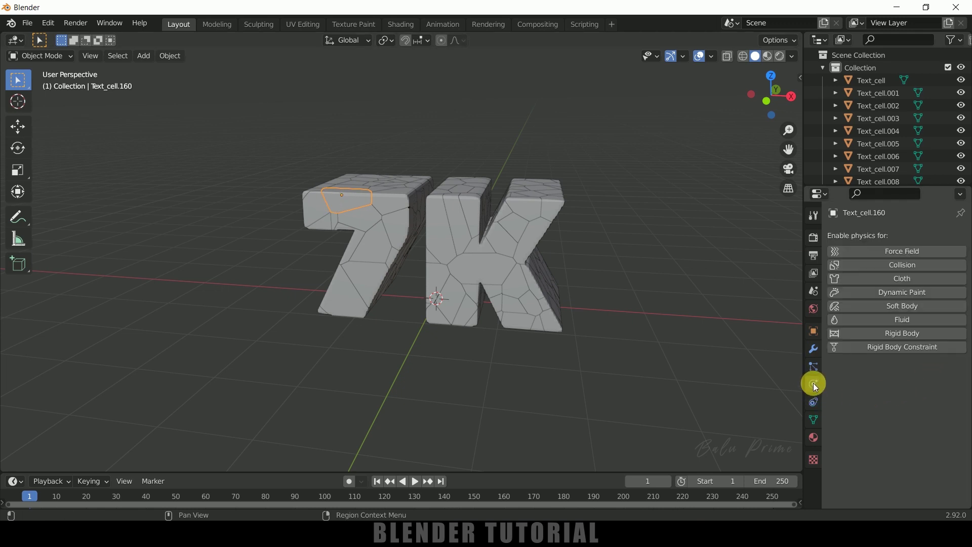
click(909, 335)
scroll(867, 378, down, 2)
click(904, 346)
scroll(864, 375, down, 1)
click(929, 361)
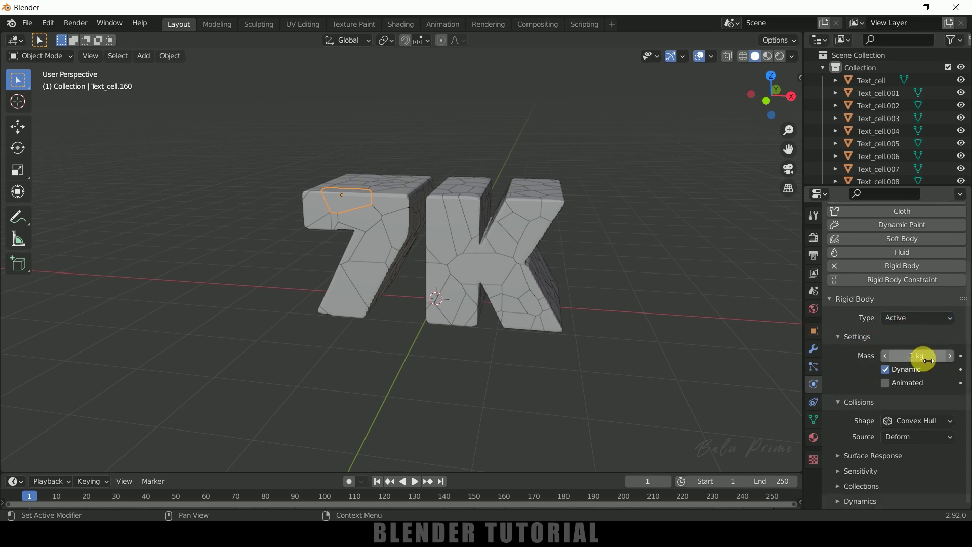
click(928, 362)
text(2)
key(Return)
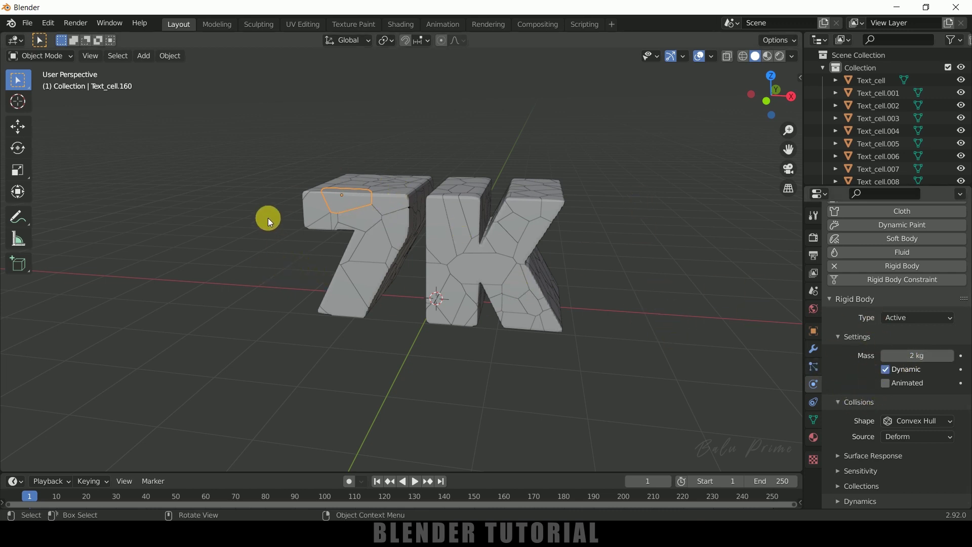
key(alt+a)
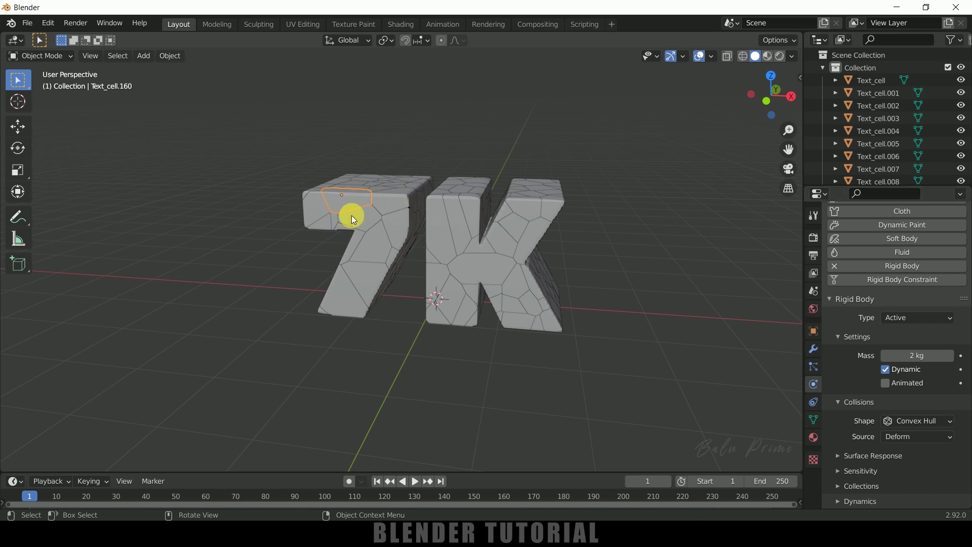
key(a)
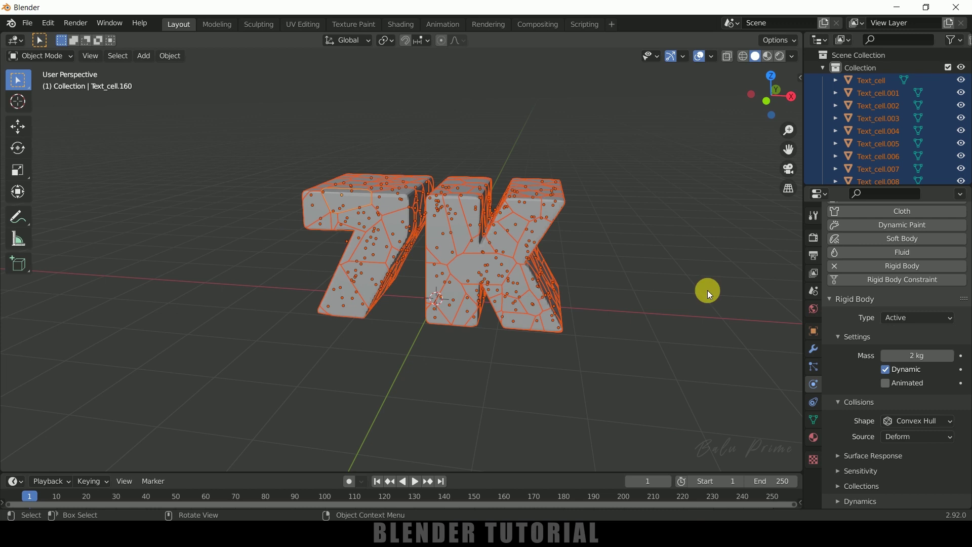
Step: Copy the active cell's 2 kg rigid-body settings to all selected Text_cell fragments
click(170, 56)
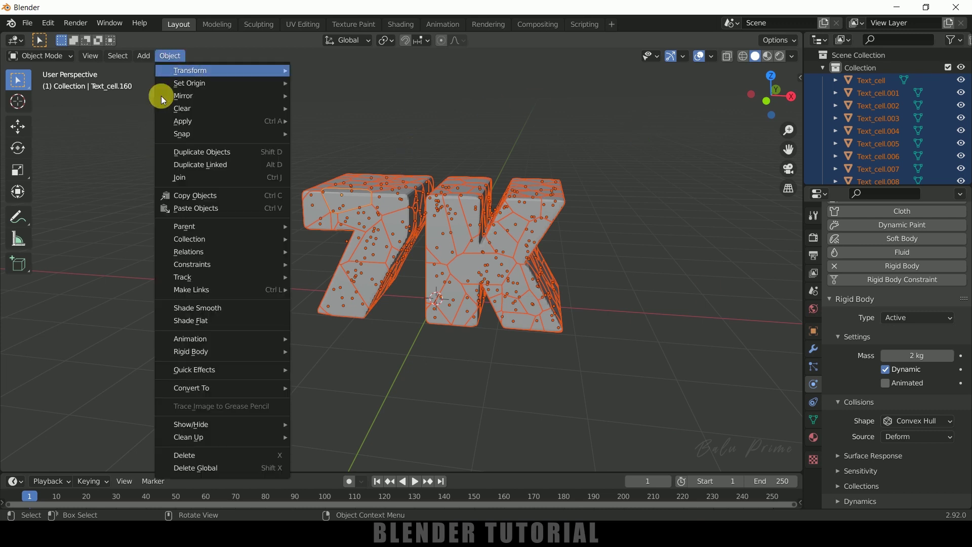
click(216, 355)
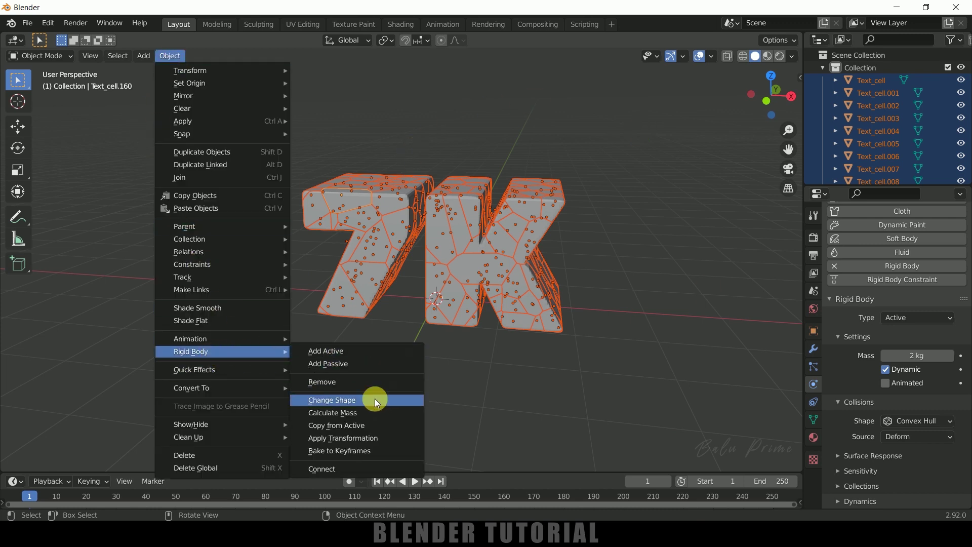
click(334, 426)
Step: Select several fragments of the 7 to confirm they share the rigid-body settings
click(426, 342)
click(375, 244)
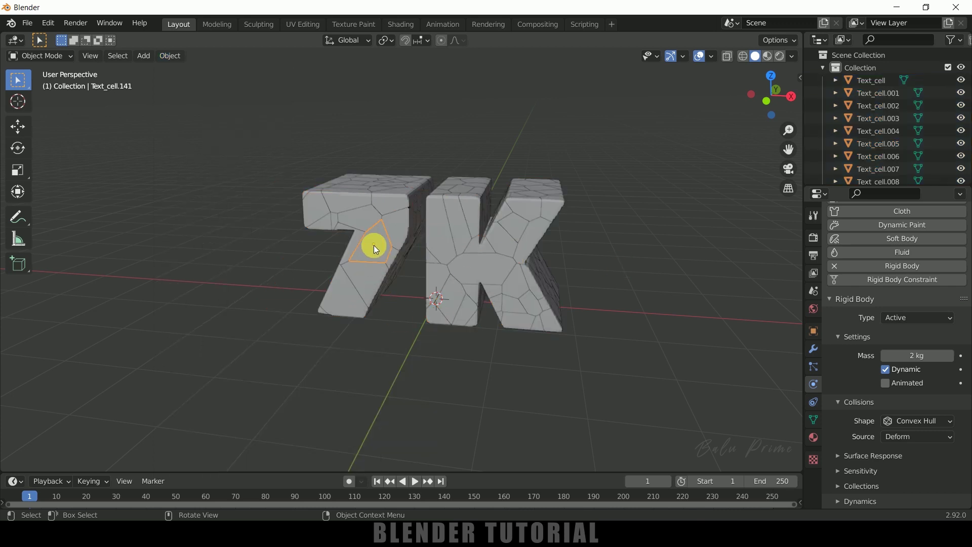
click(516, 277)
click(382, 193)
click(332, 196)
click(365, 253)
Step: Preview the cells beginning to fall, then stop and rewind to the first frame
click(415, 483)
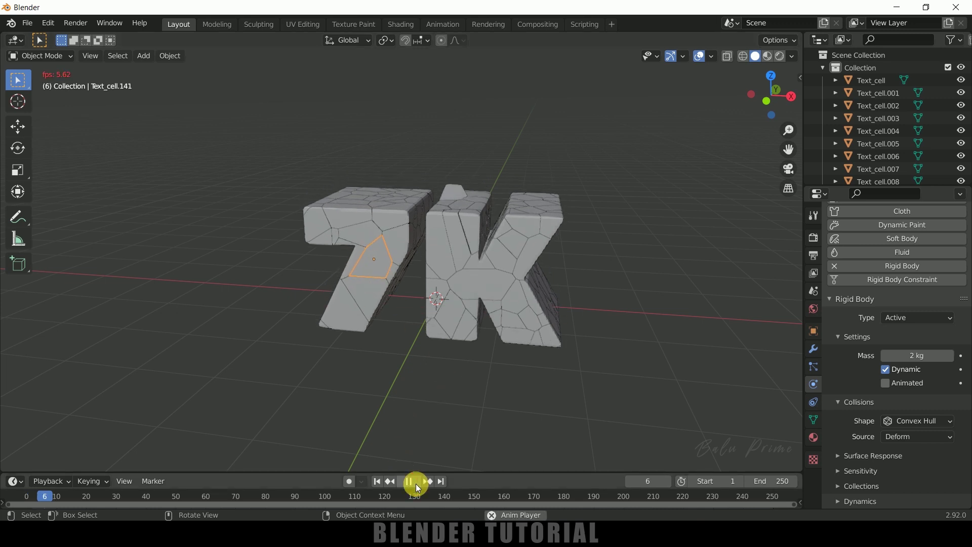
click(415, 484)
click(377, 482)
middle_drag(507, 445, 500, 311)
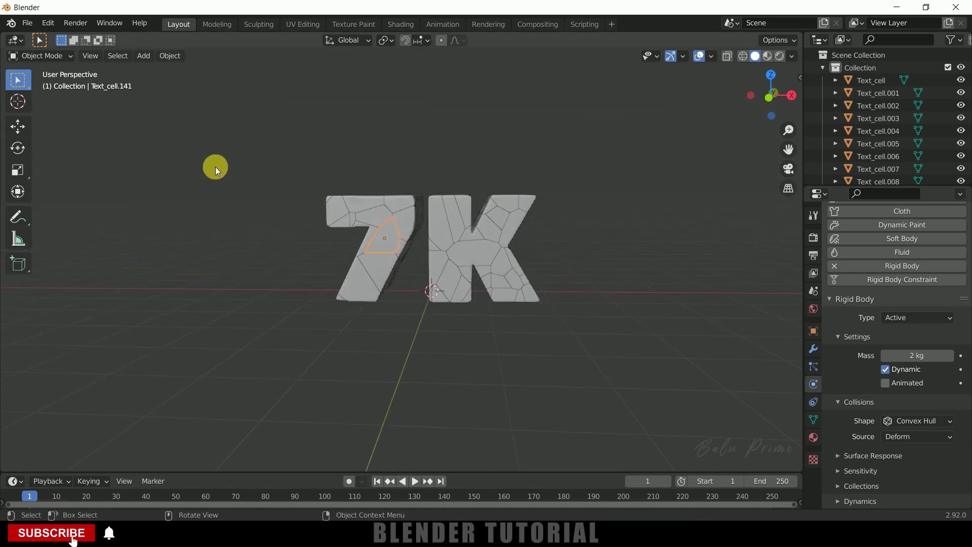
click(143, 55)
Step: Add a Plane mesh and scale it up into a large ground
mouse_move(153, 68)
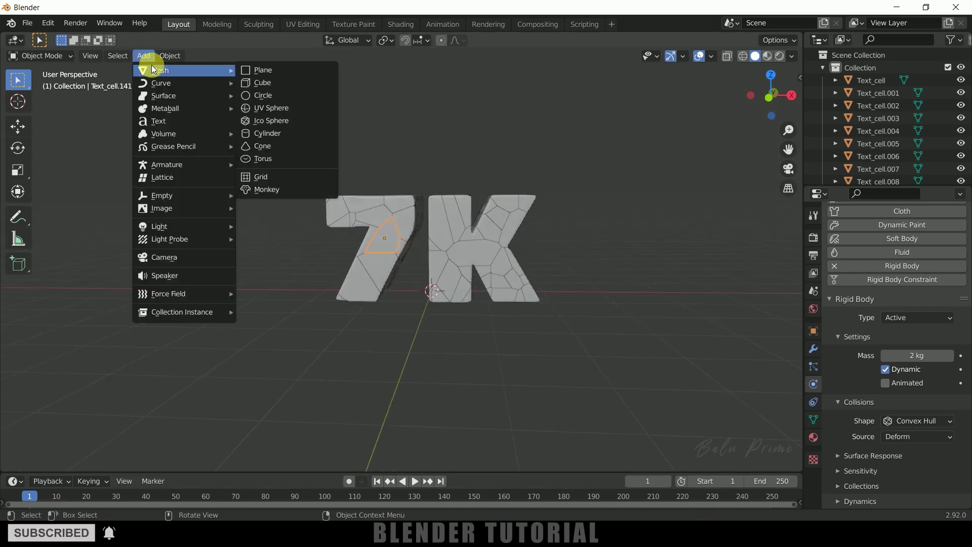
click(256, 70)
key(s)
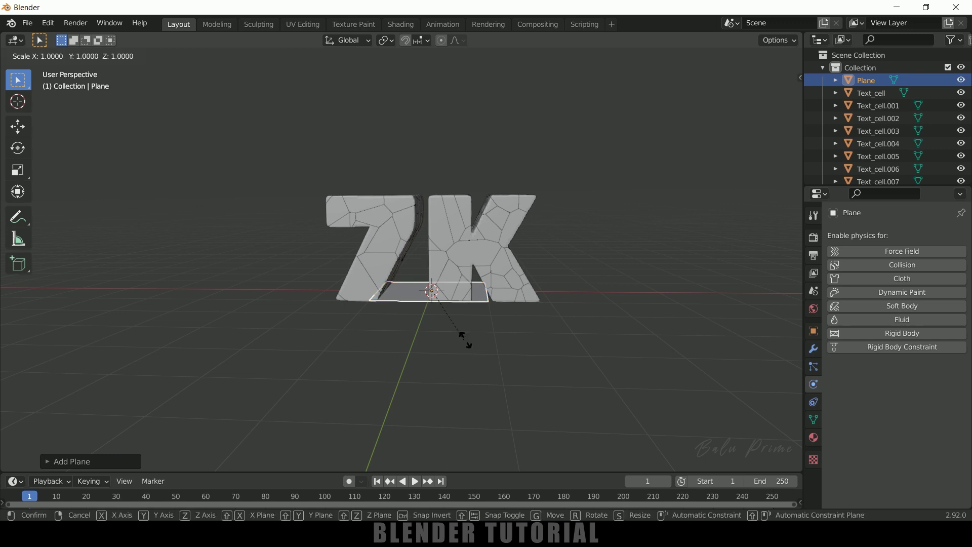
click(388, 432)
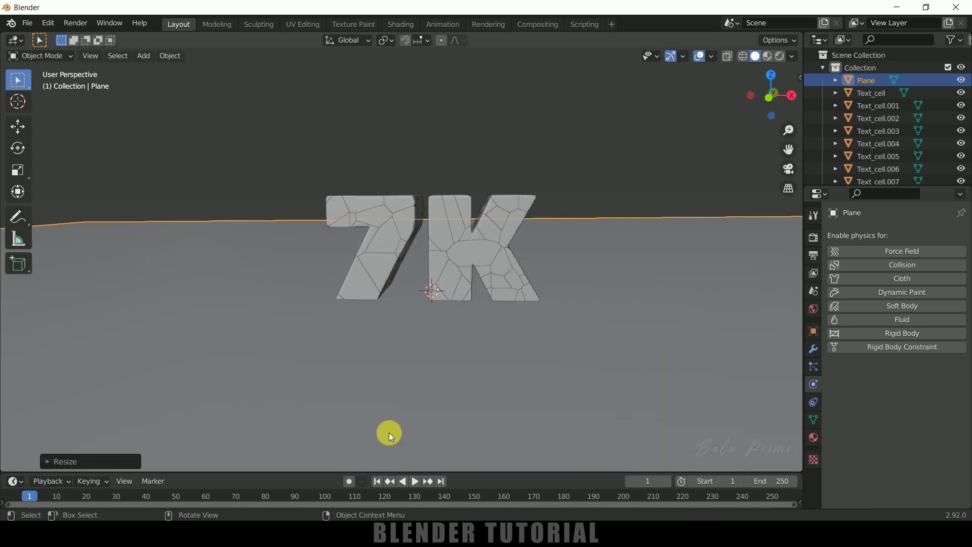
Step: Lower the plane in front view until it sits just under the 7K letters
key(KP_1)
scroll(421, 381, up, 1)
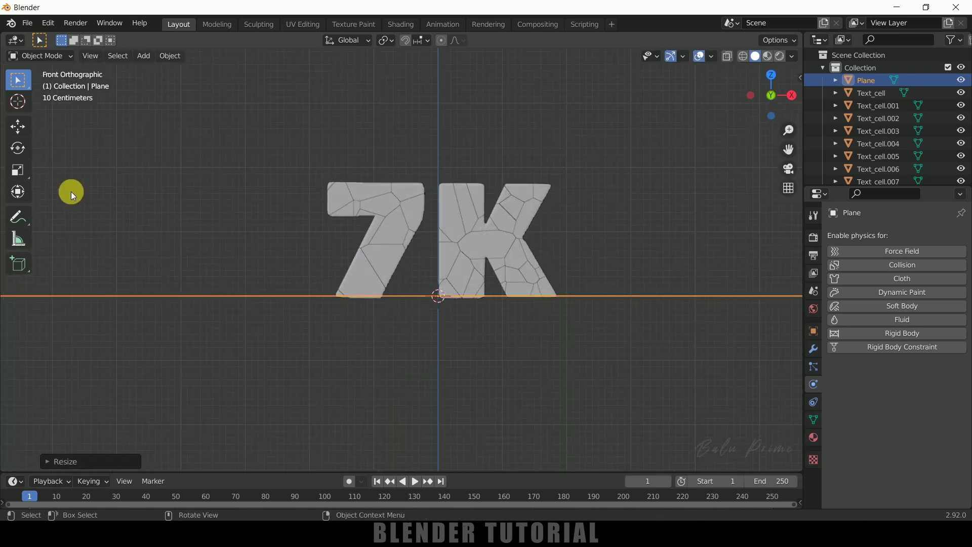
click(18, 126)
drag(440, 246, 439, 247)
scroll(497, 346, up, 6)
drag(516, 365, 516, 339)
middle_drag(424, 282, 418, 344)
scroll(420, 326, down, 6)
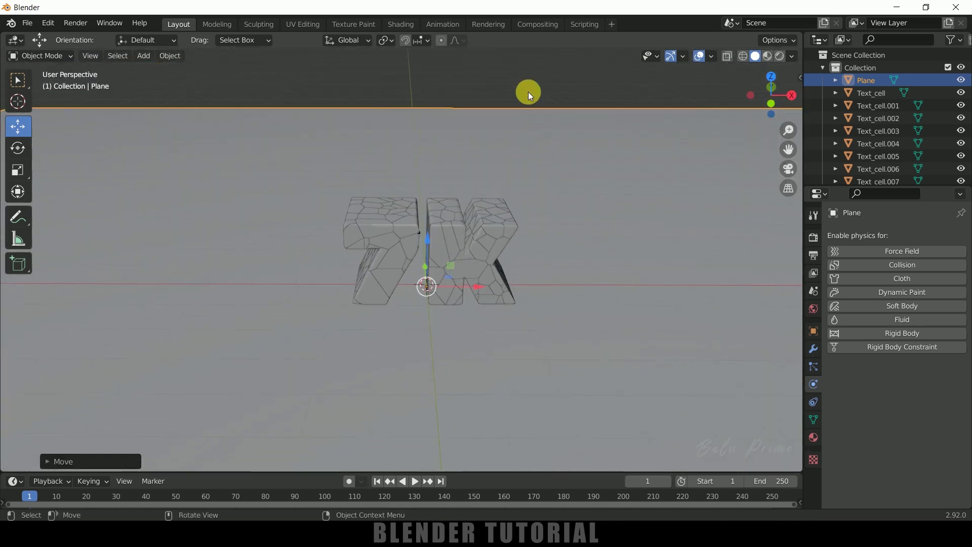
Step: Give the ground plane a Passive rigid body
click(894, 335)
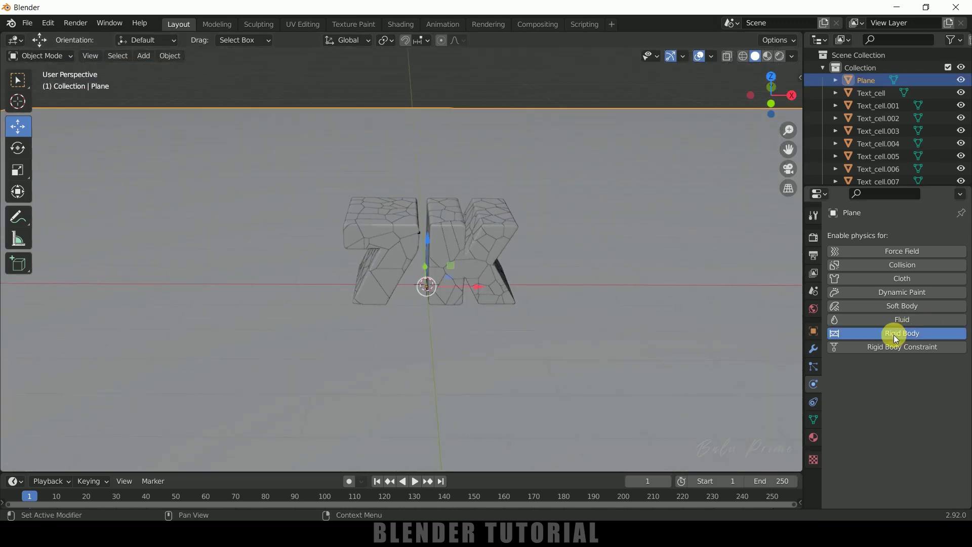
click(904, 385)
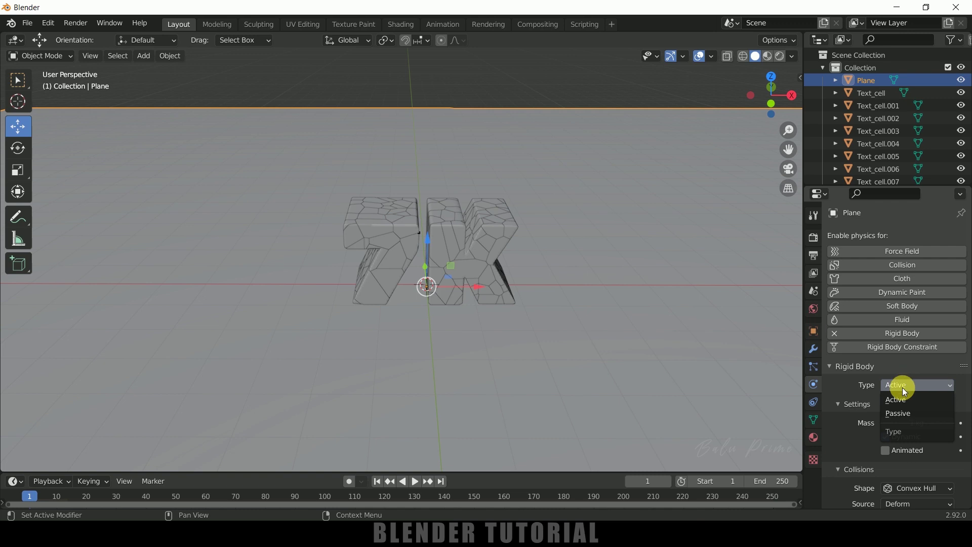
click(900, 413)
middle_drag(673, 330, 628, 330)
click(628, 330)
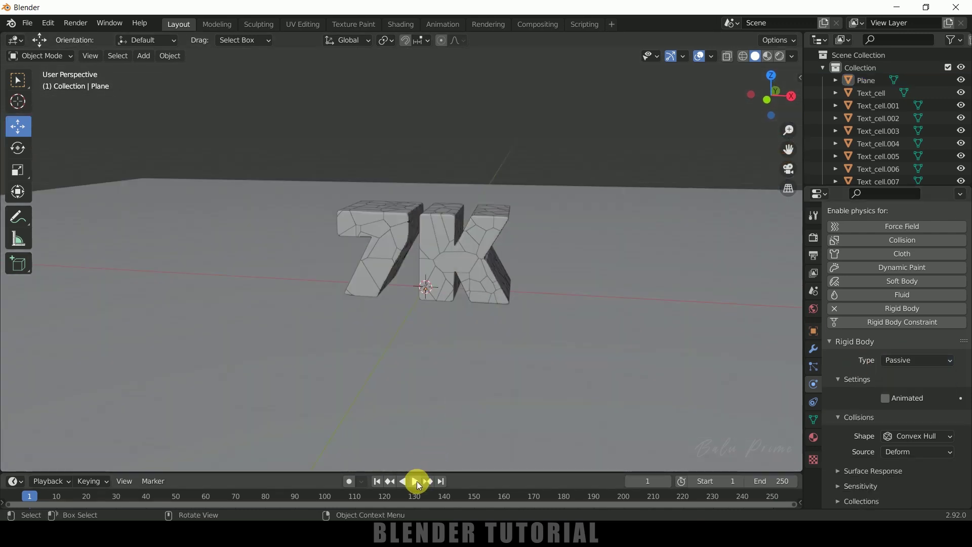
Step: Play the simulation to watch the 7K collapse, rewind to frame 1, and hide the Plane
click(417, 481)
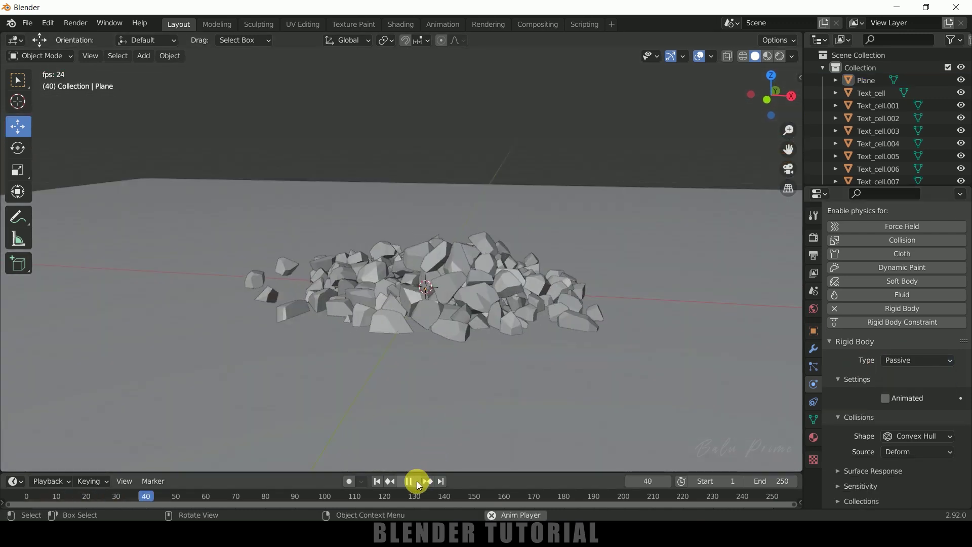
click(417, 481)
click(378, 481)
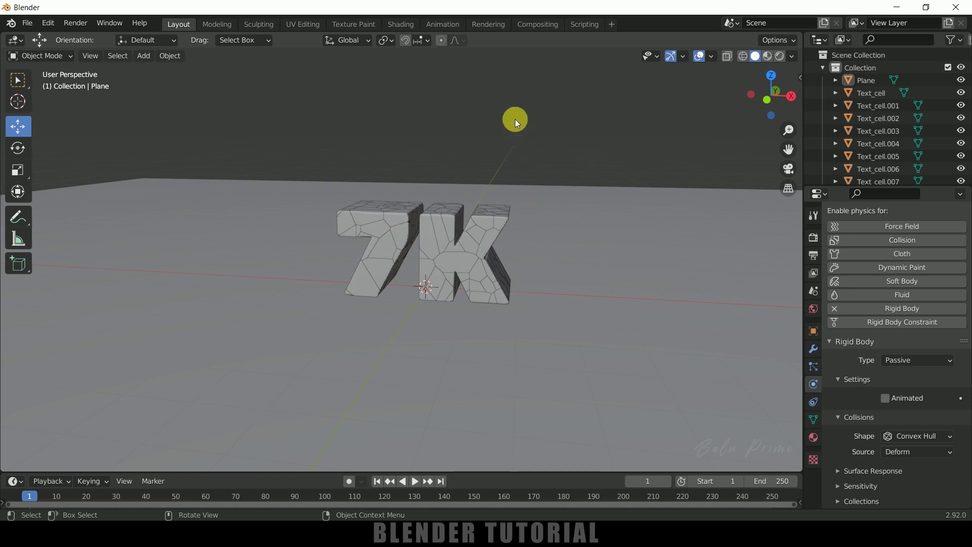
click(688, 231)
click(957, 79)
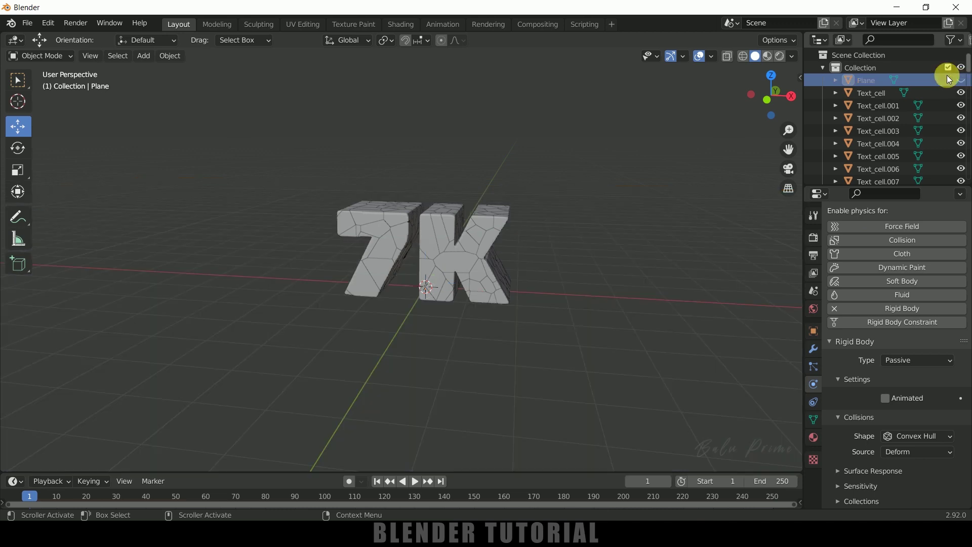
Step: Set a top fragment of the 7 to Deactivation with Start Deactivated, then select all 7K pieces
click(364, 216)
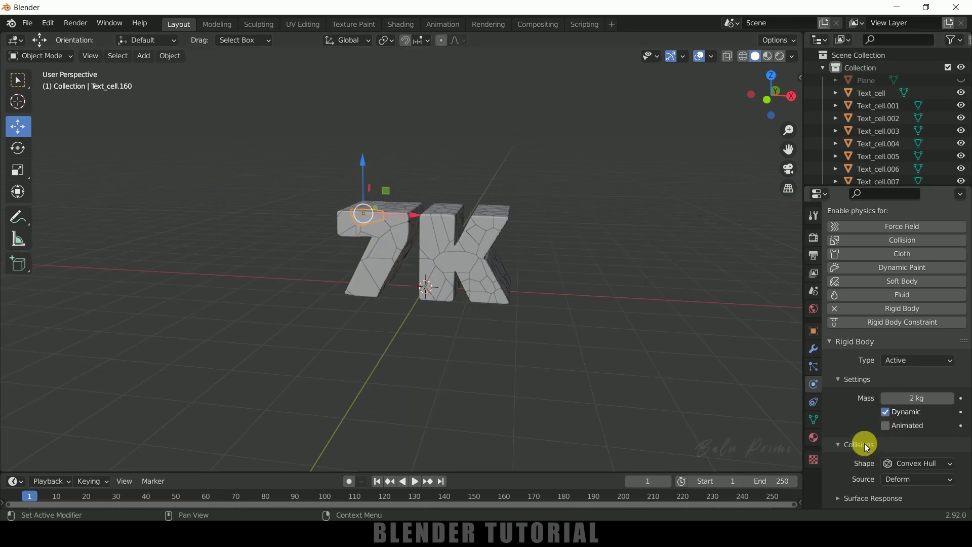
scroll(864, 443, down, 2)
click(839, 503)
scroll(843, 485, down, 2)
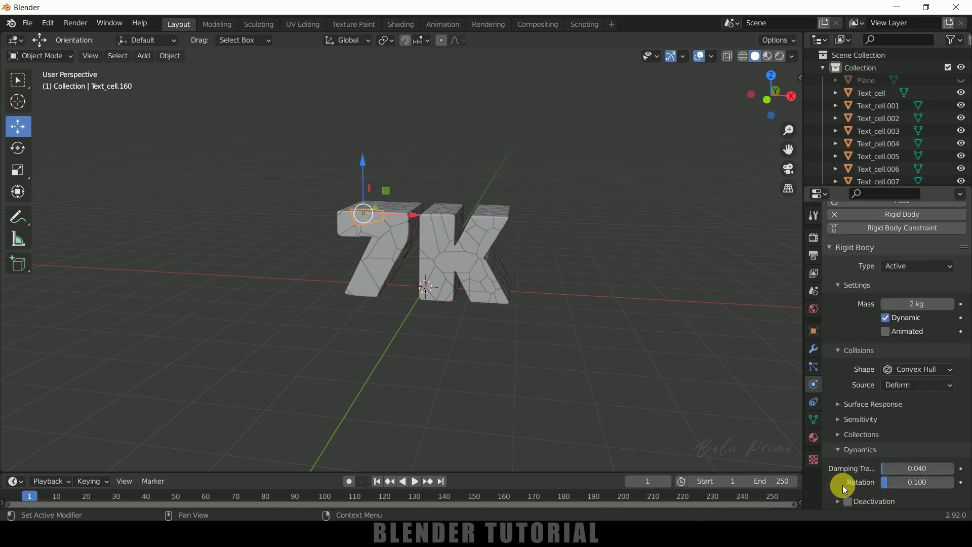
click(848, 500)
click(838, 502)
scroll(842, 488, down, 2)
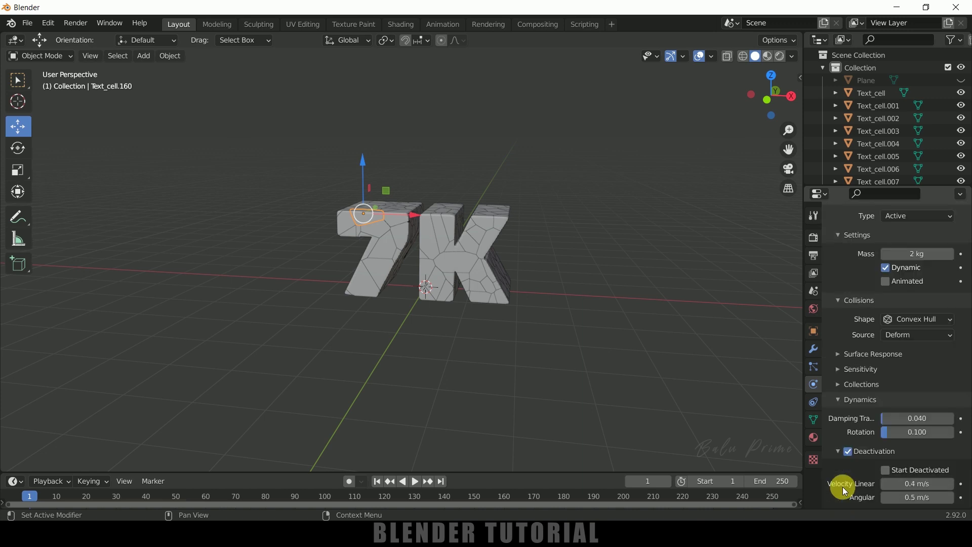
click(886, 470)
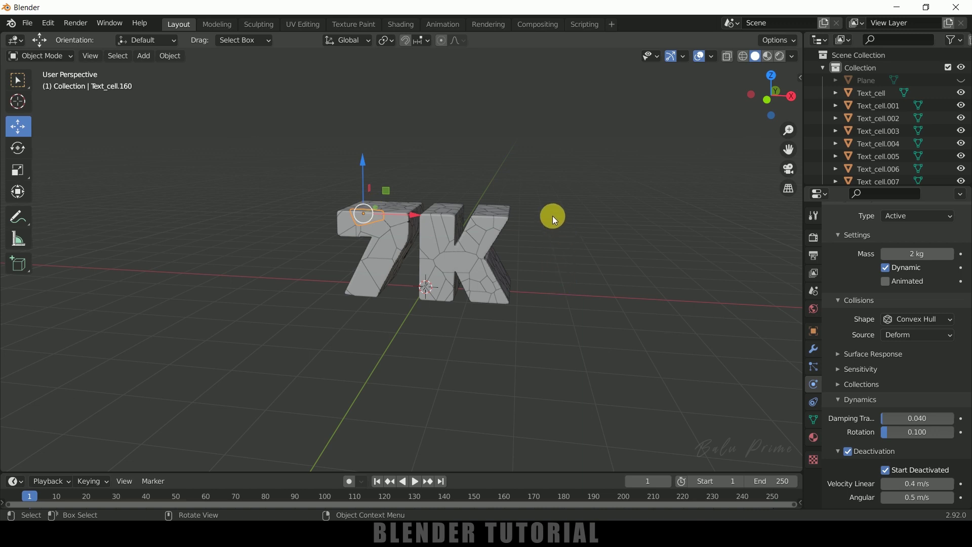
key(a)
click(172, 59)
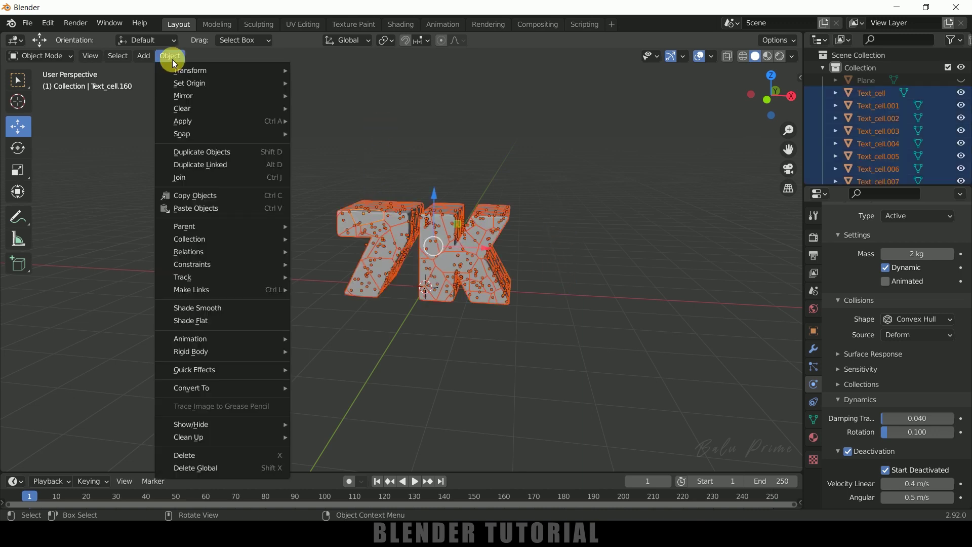
Step: Copy the start-deactivated rigid body to all 7K pieces, test playback, and rewind to frame 1
mouse_move(212, 352)
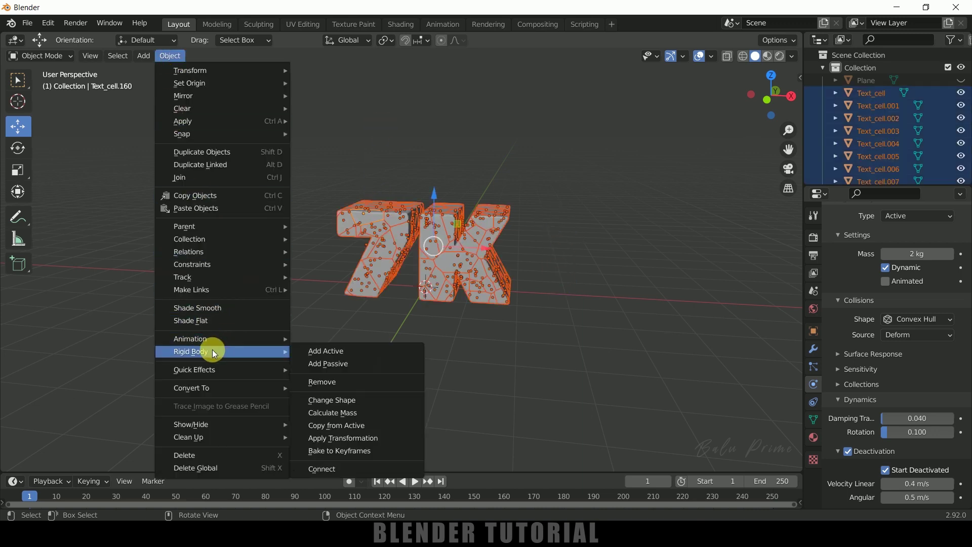
click(348, 423)
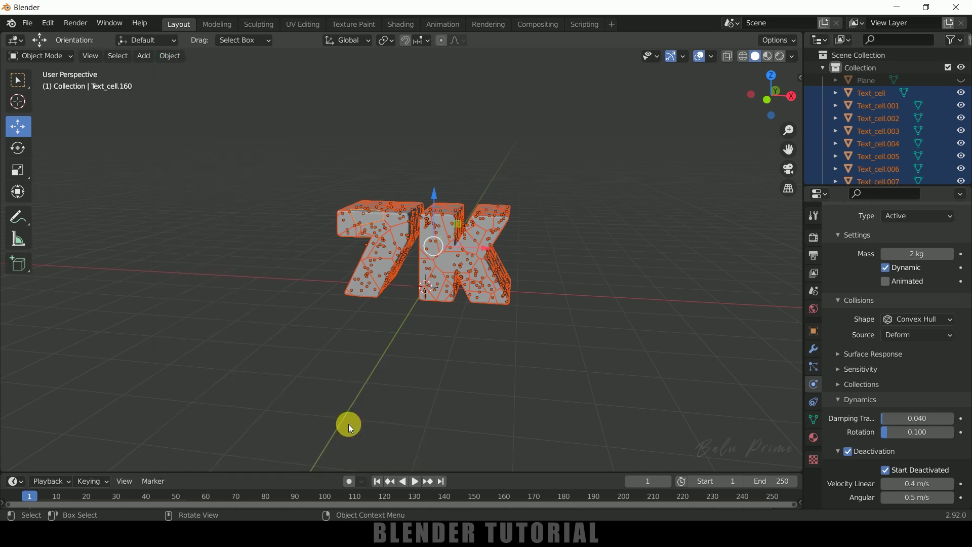
click(415, 481)
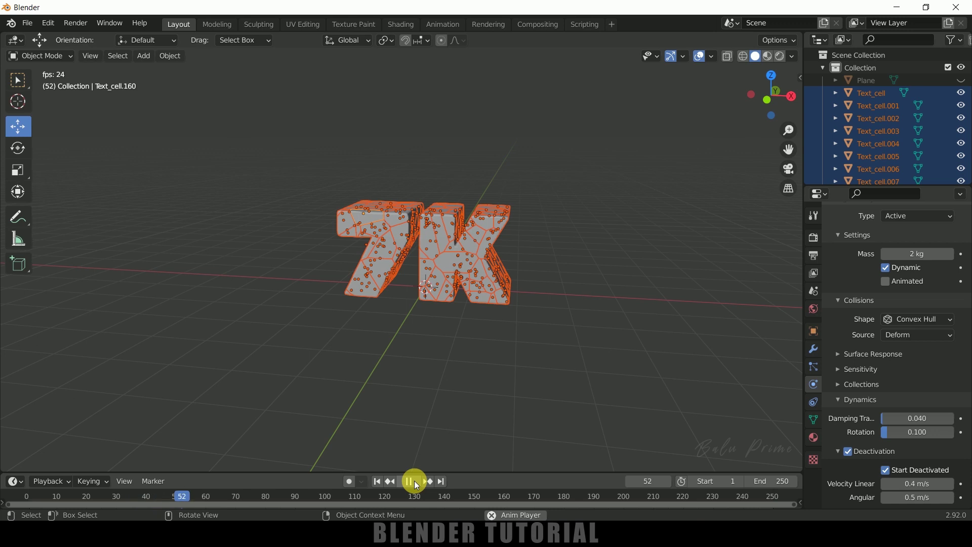
click(414, 481)
click(377, 481)
click(762, 194)
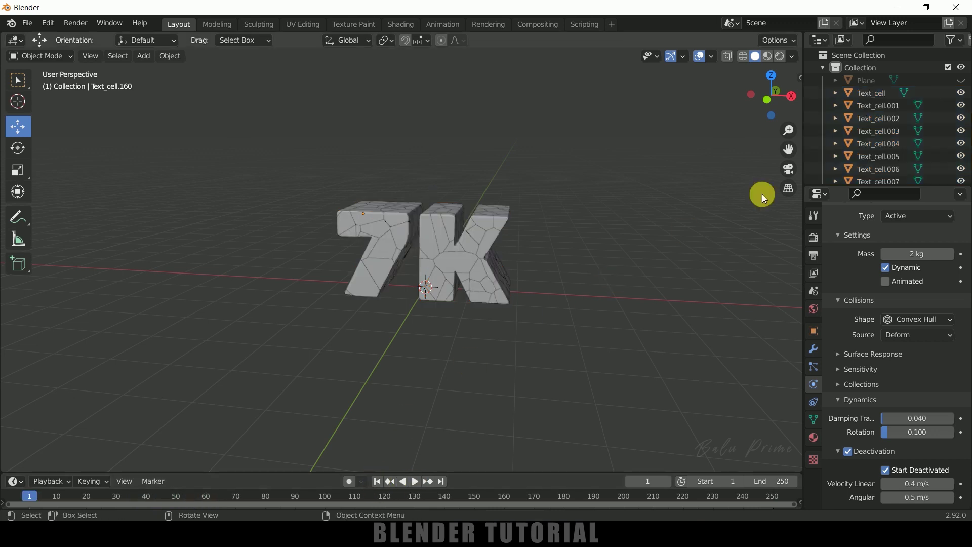
Step: Unhide the ground Plane and add a UV Sphere to the scene
click(961, 80)
middle_drag(672, 156, 565, 257)
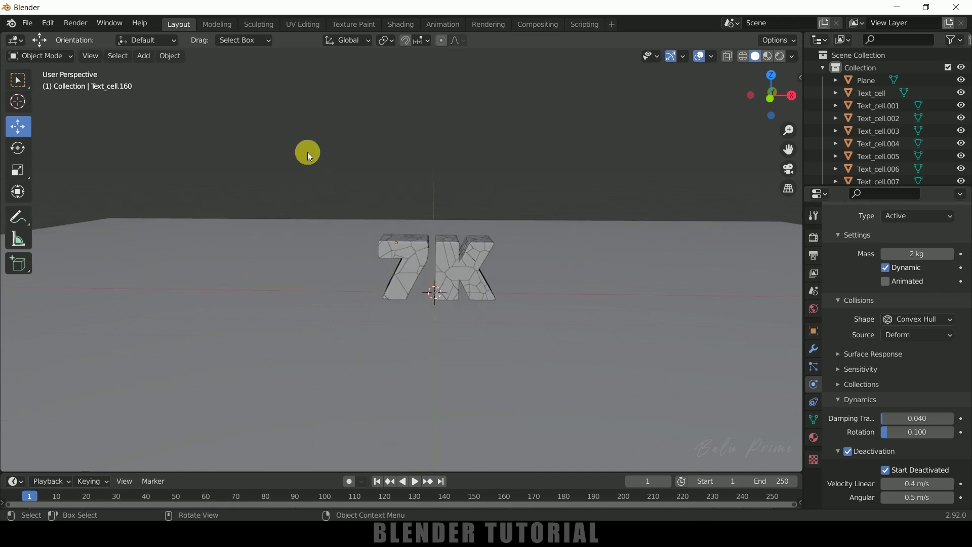
click(142, 63)
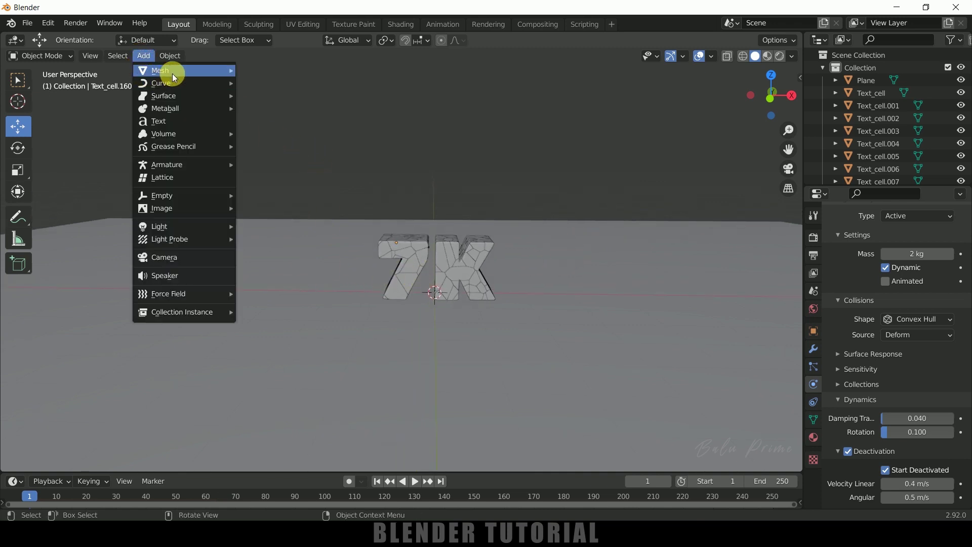
mouse_move(174, 71)
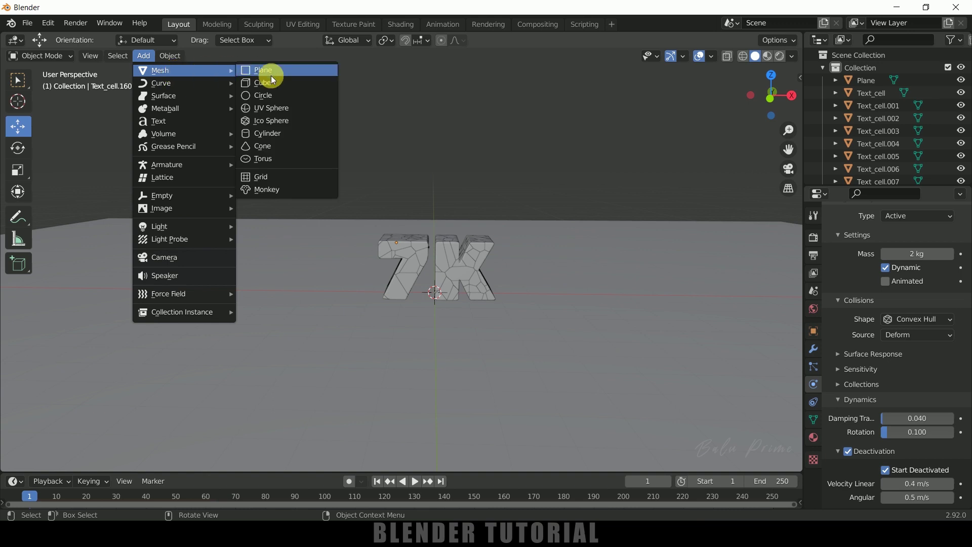
click(271, 111)
Step: Raise the sphere, shrink it to about 0.49, and place it left of the 7K
drag(430, 243, 448, 160)
key(s)
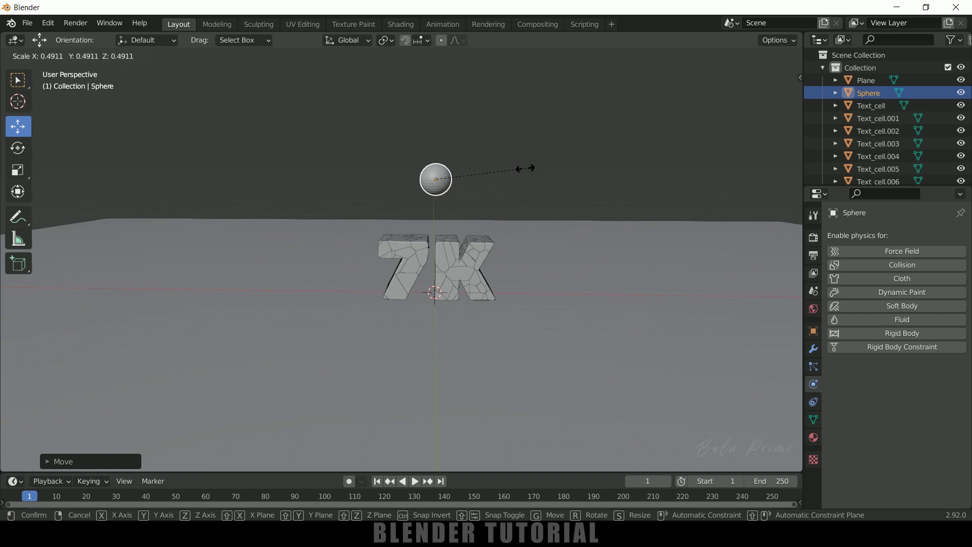
click(540, 200)
middle_drag(540, 199, 440, 160)
drag(441, 161, 229, 213)
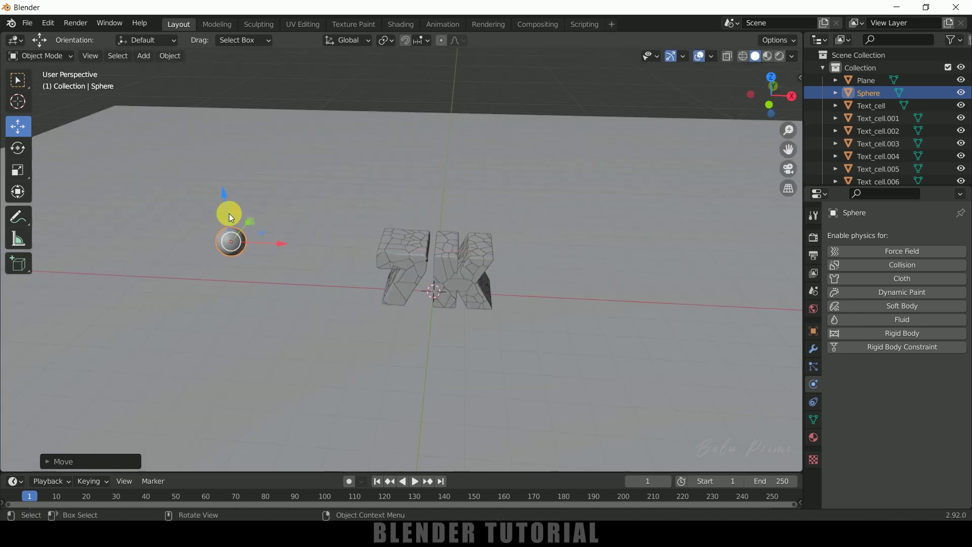
middle_drag(301, 260, 306, 239)
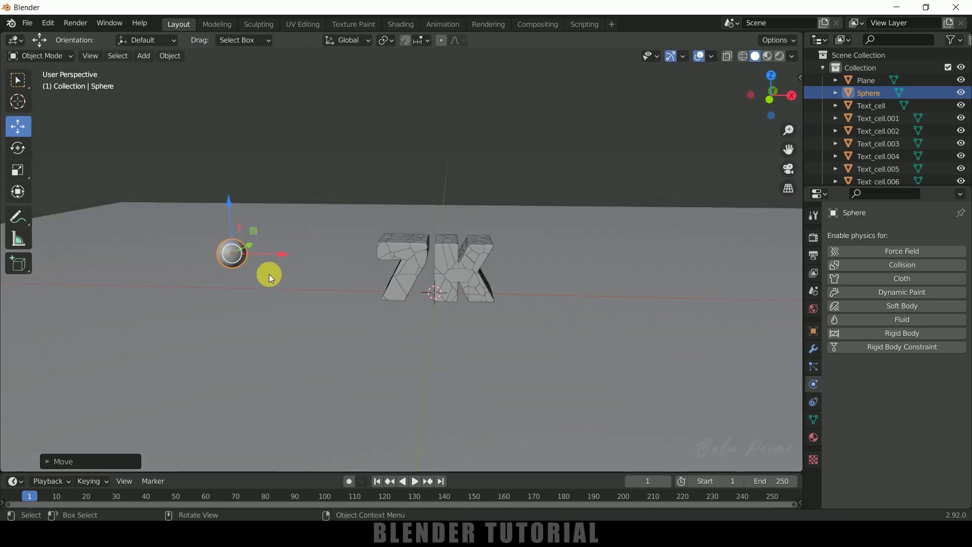
Step: Shade the sphere smooth and insert a location keyframe at frame 1
right_click(231, 251)
click(219, 252)
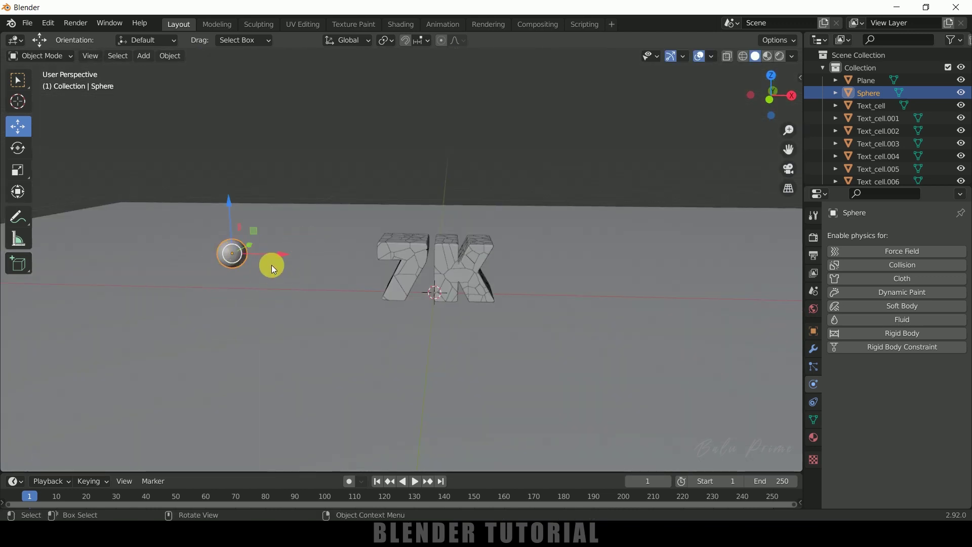
click(22, 499)
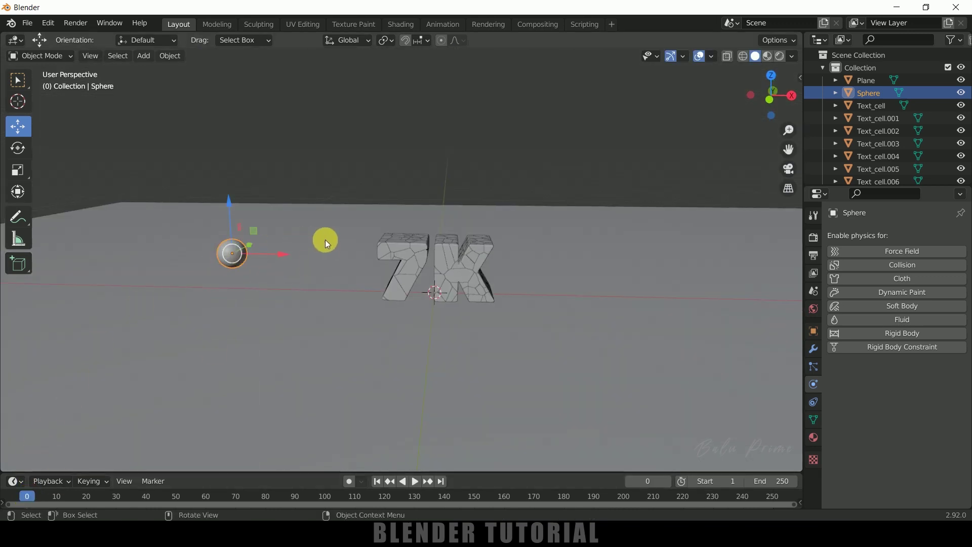
key(Right)
key(i)
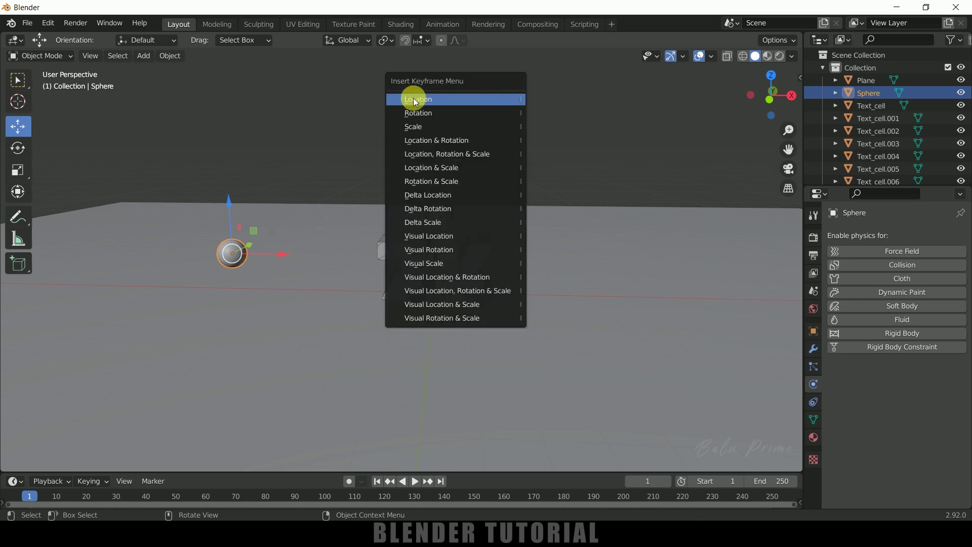
click(427, 100)
Step: At frame 40, move the sphere past the right of the text and key its location
key(space)
drag(29, 496, 148, 497)
key(space)
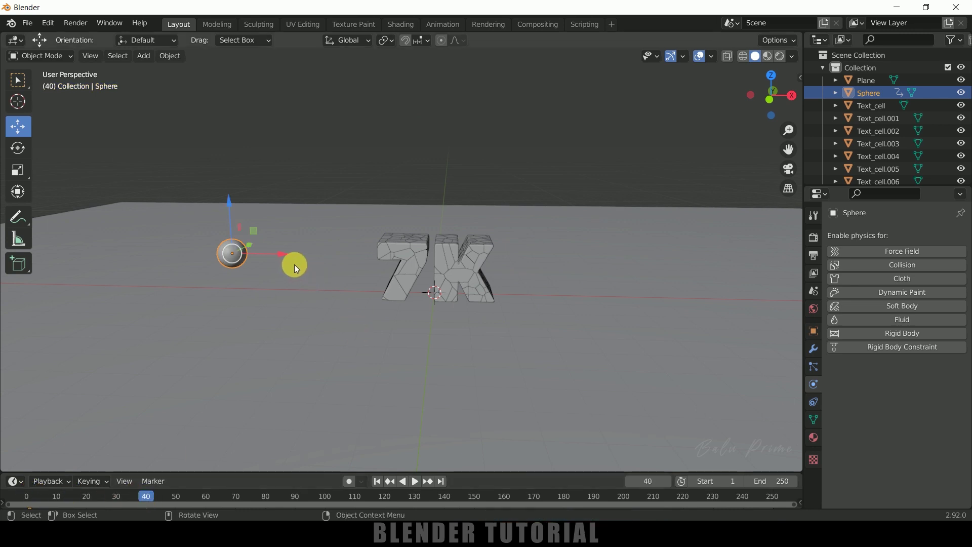
drag(278, 253, 794, 279)
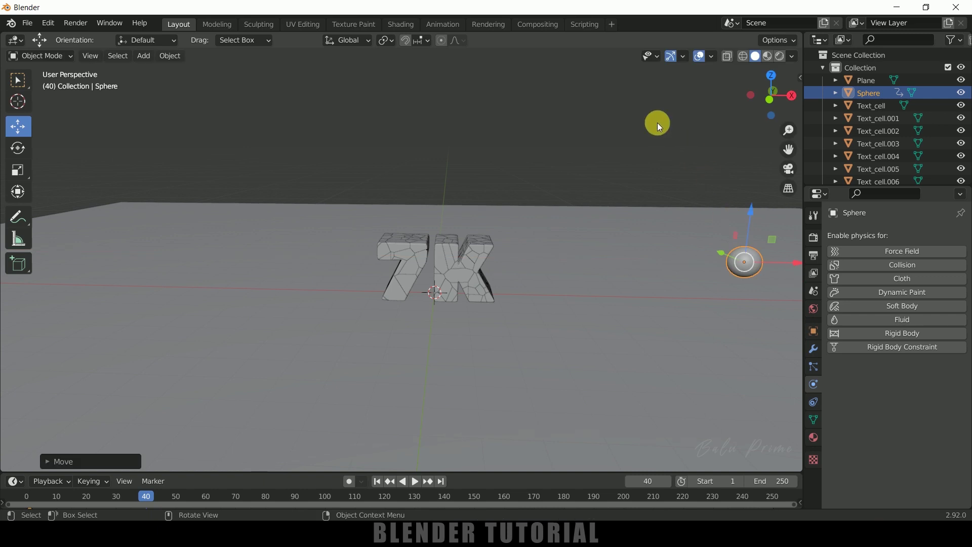
key(i)
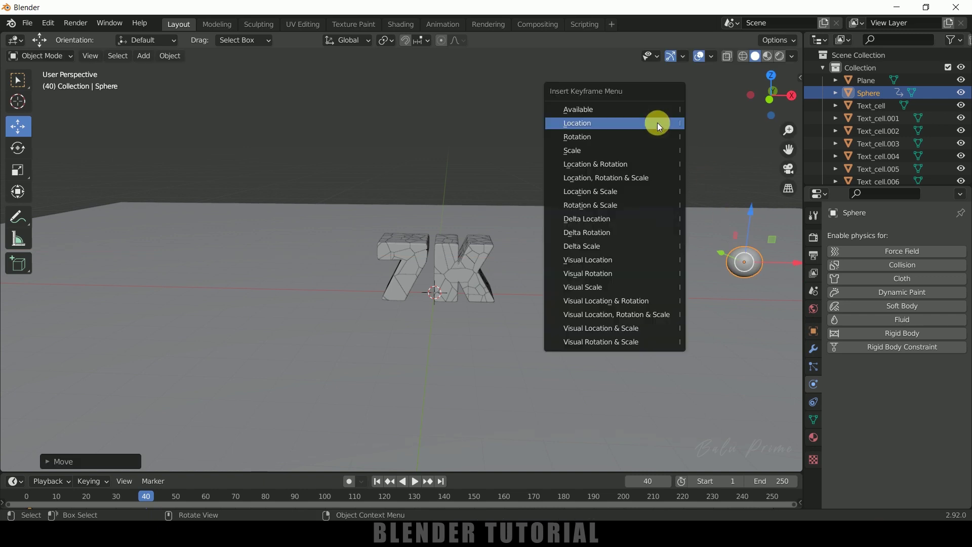
click(588, 122)
Step: Play the animation to check the sphere's motion, then return to frame 1
click(378, 482)
click(412, 486)
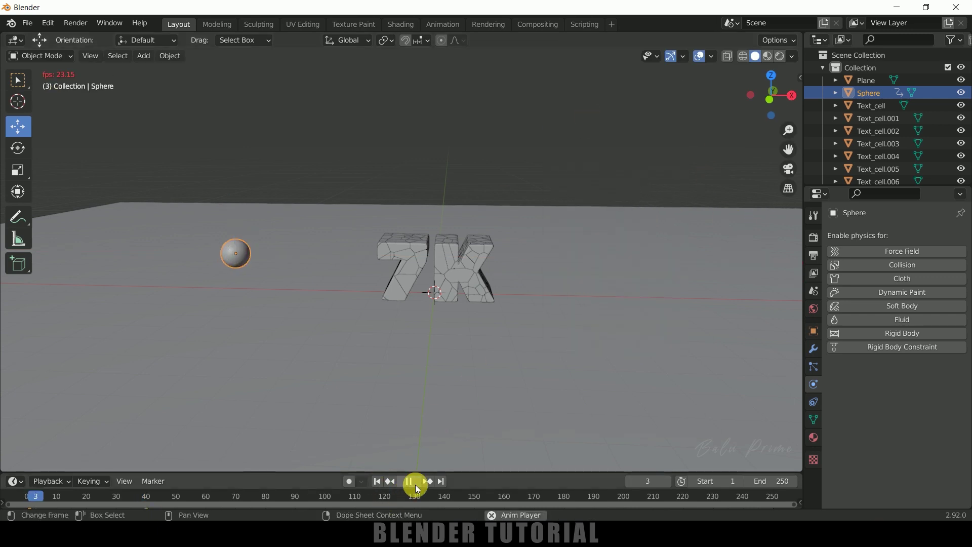
click(415, 485)
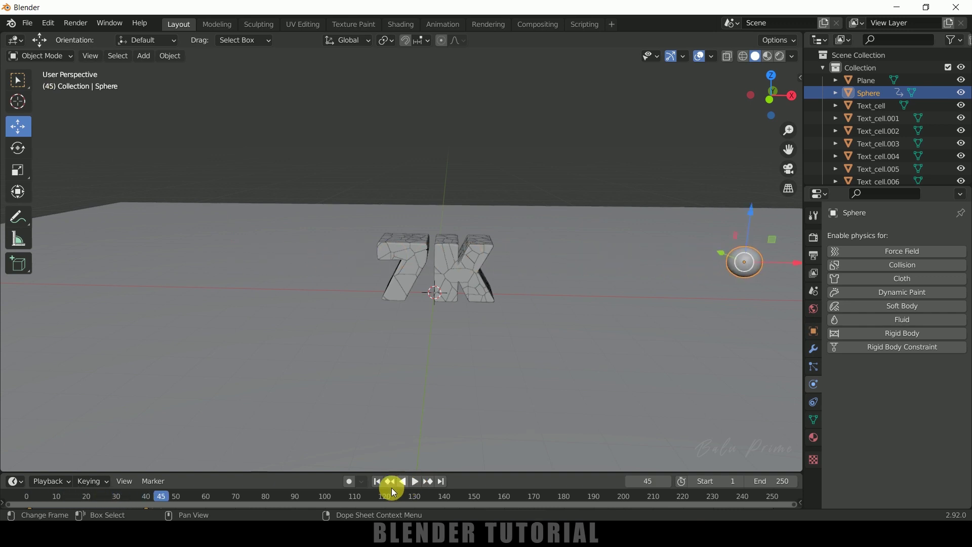
click(377, 483)
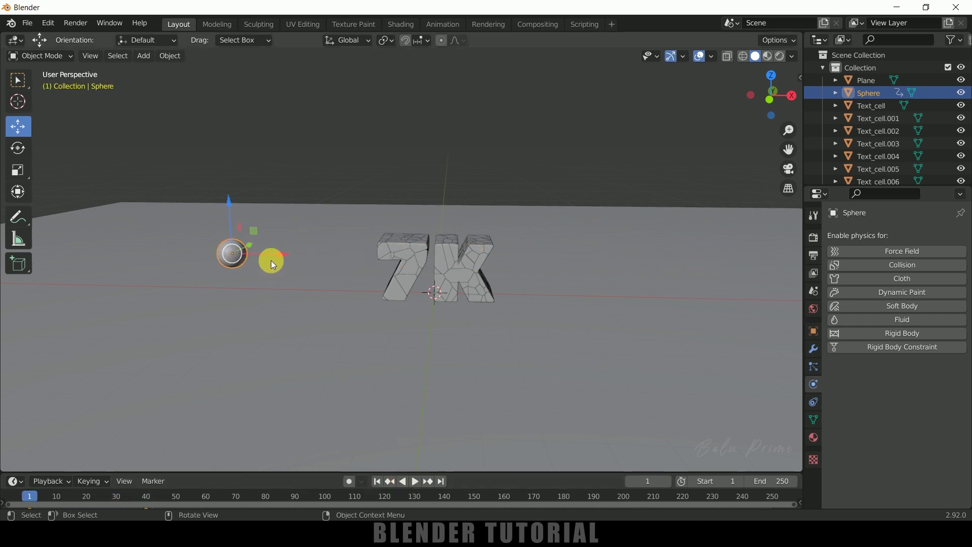
Step: Give the sphere an Active rigid body with Animated ticked
click(371, 106)
click(232, 253)
click(891, 334)
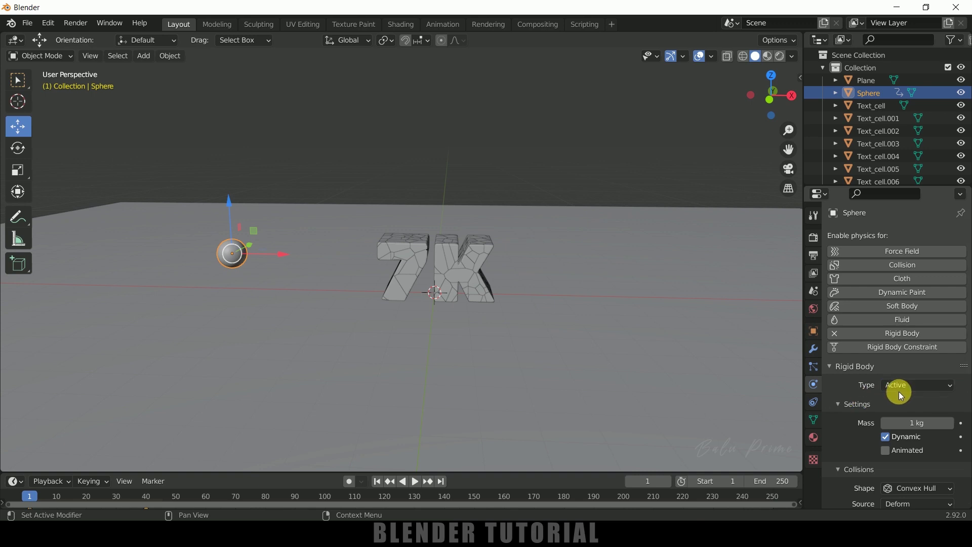
scroll(898, 391, down, 2)
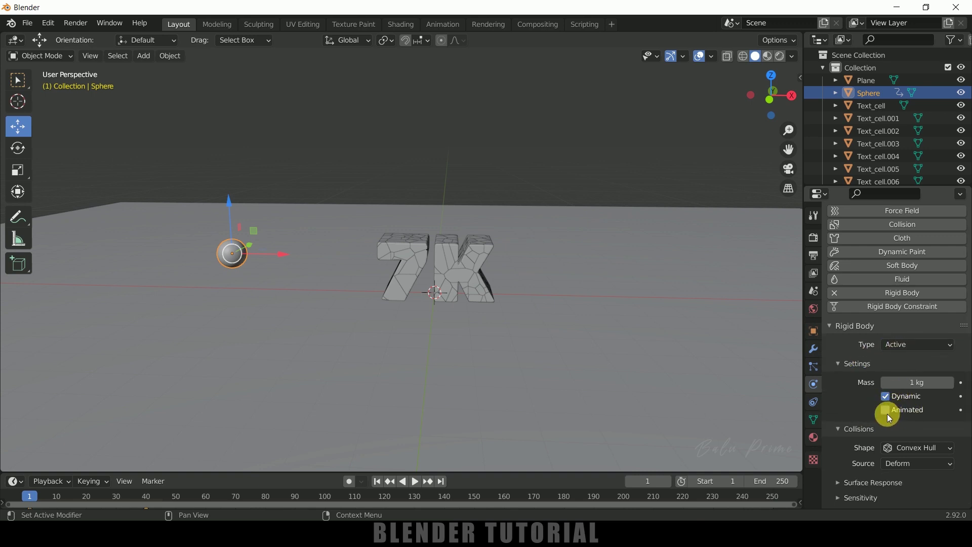
click(886, 410)
Step: Play the simulation twice to watch the sphere shatter the 7K, ending at frame 1
click(417, 480)
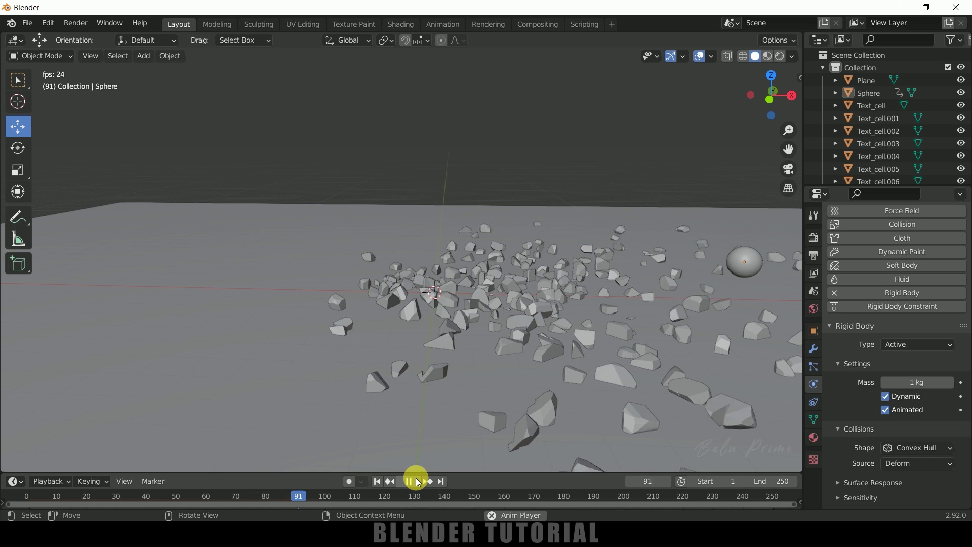
click(414, 481)
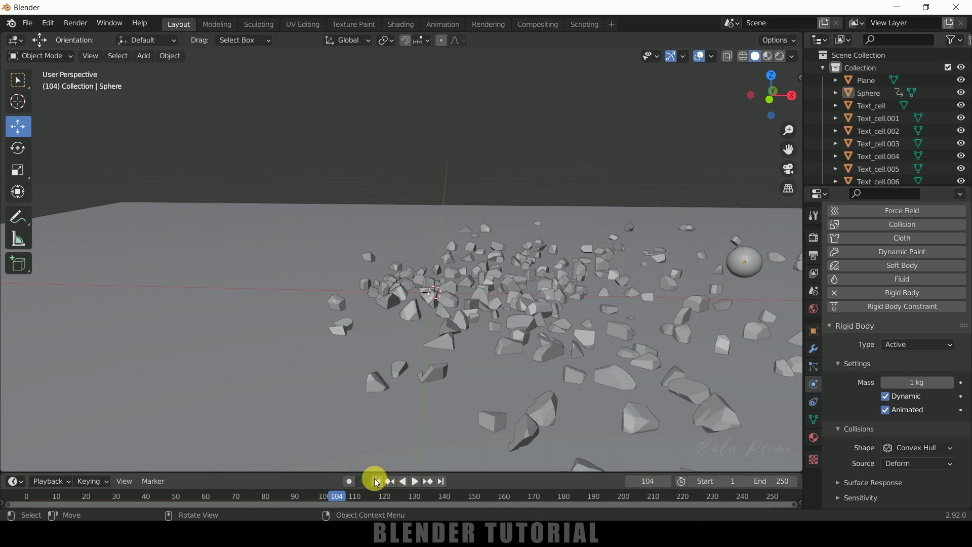
click(376, 481)
click(414, 481)
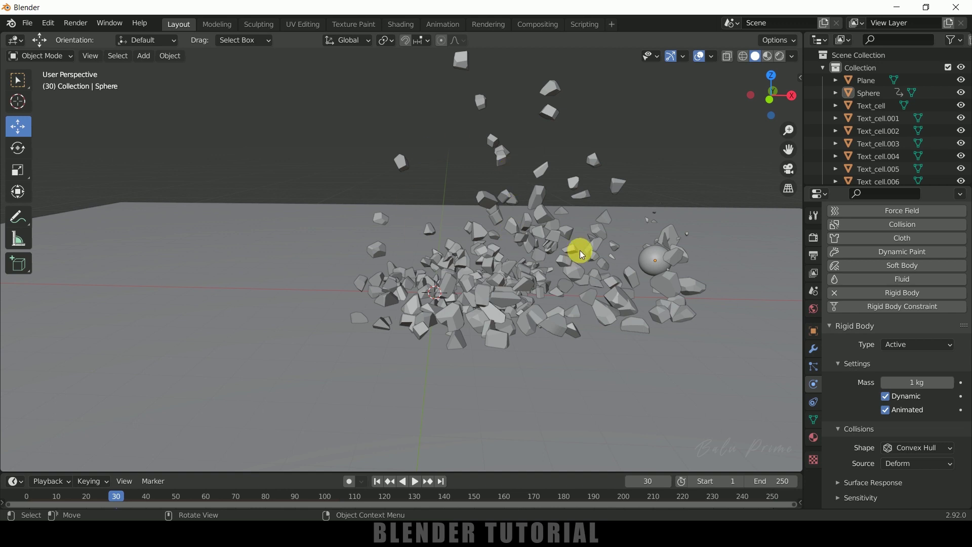
click(377, 481)
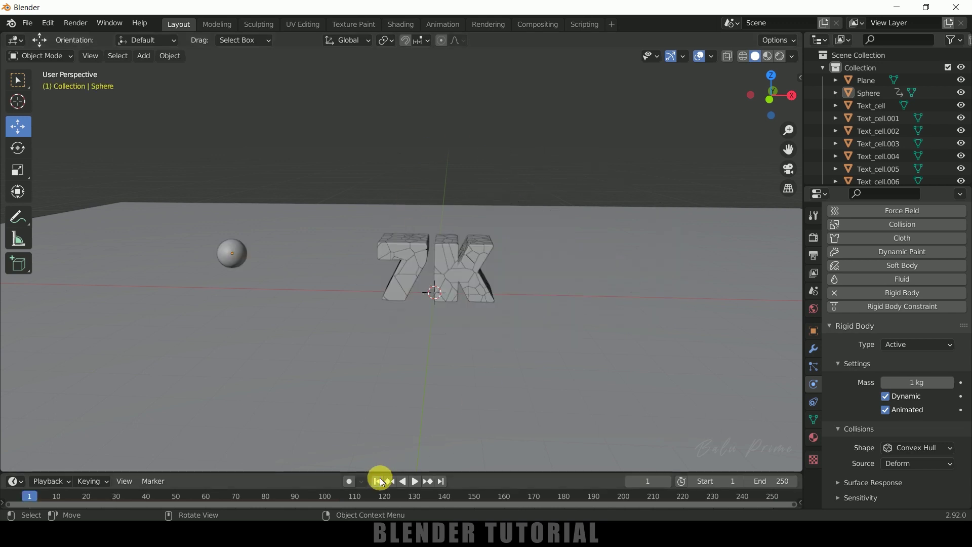
Step: Hide the ground plane and box-select the sphere and all Text_cell pieces
click(632, 234)
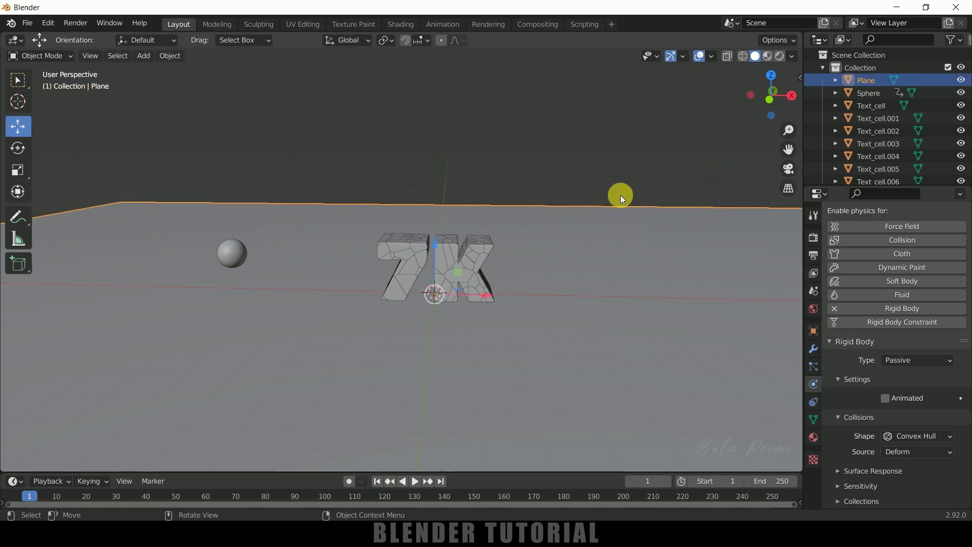
click(961, 80)
drag(162, 165, 552, 311)
drag(595, 319, 596, 321)
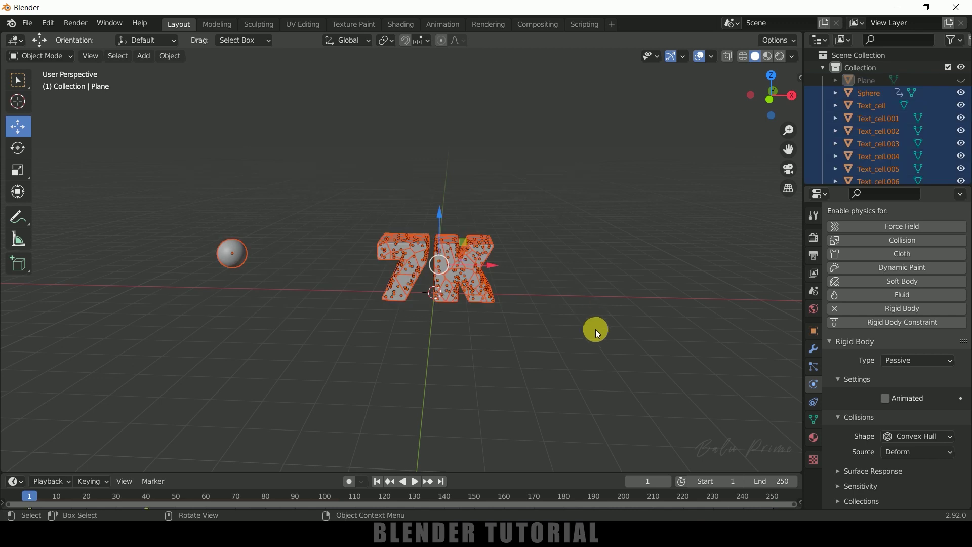
Step: Bake the rigid-body simulation to keyframes from frame 1 to 60
click(171, 56)
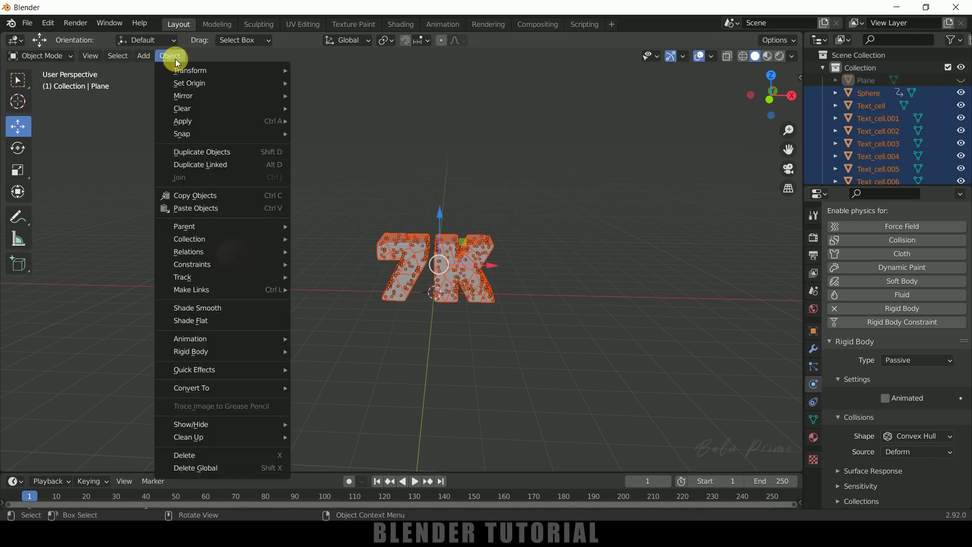
mouse_move(195, 349)
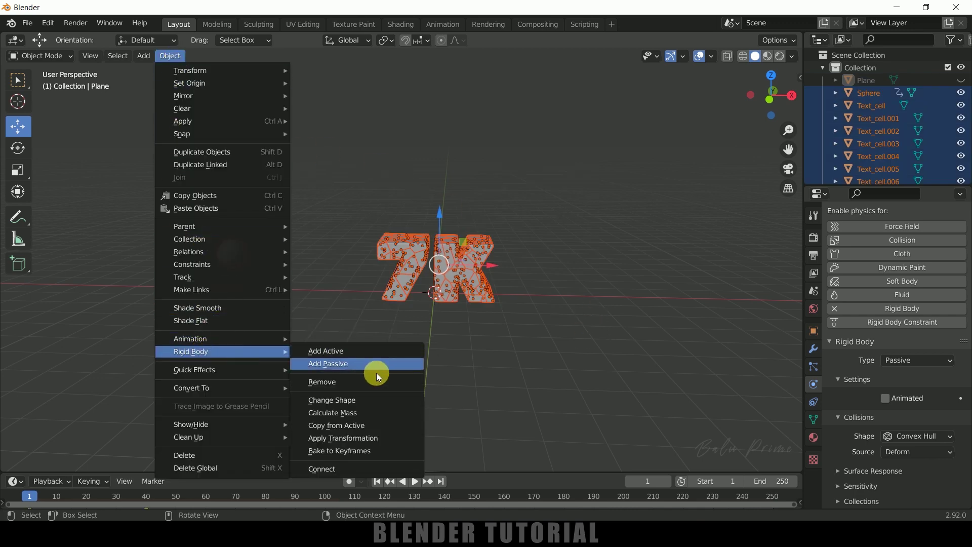
click(333, 452)
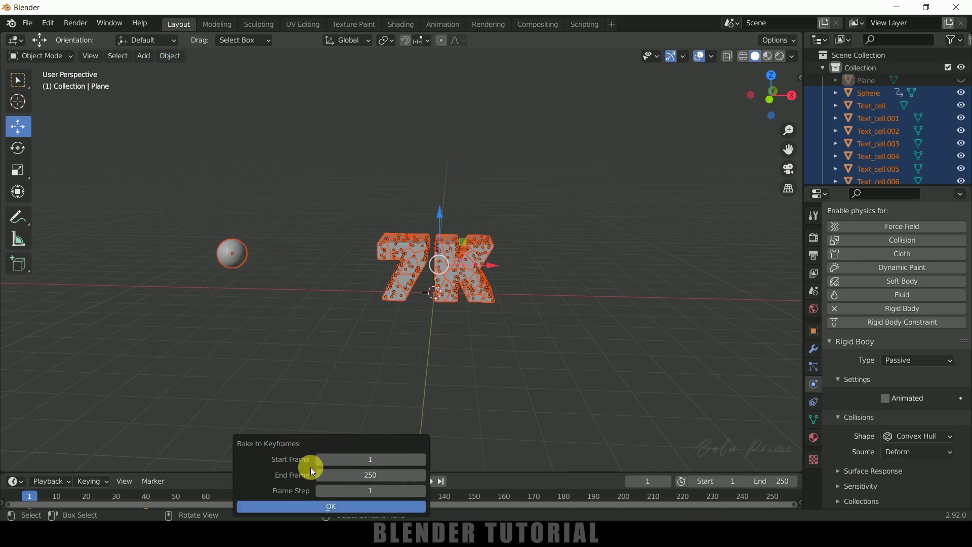
click(379, 477)
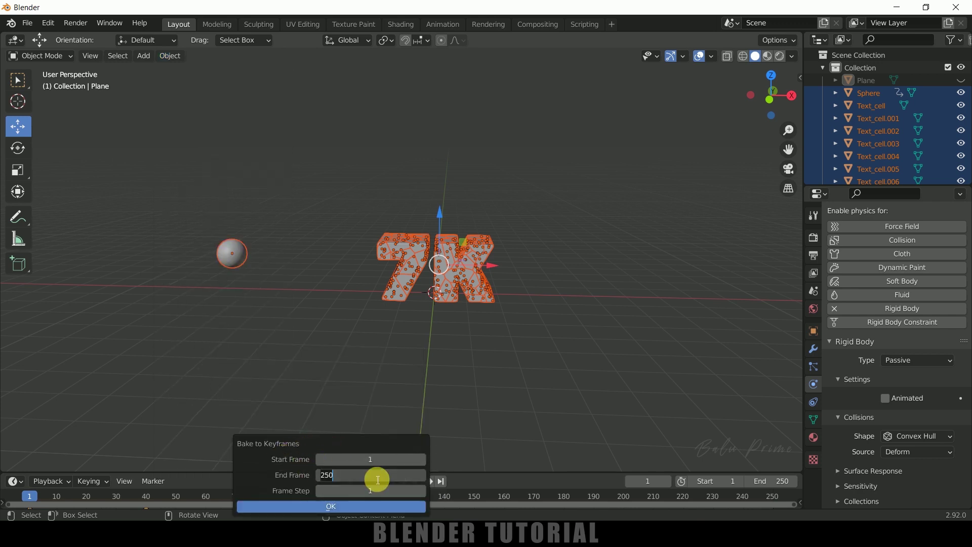
text(50)
key(Return)
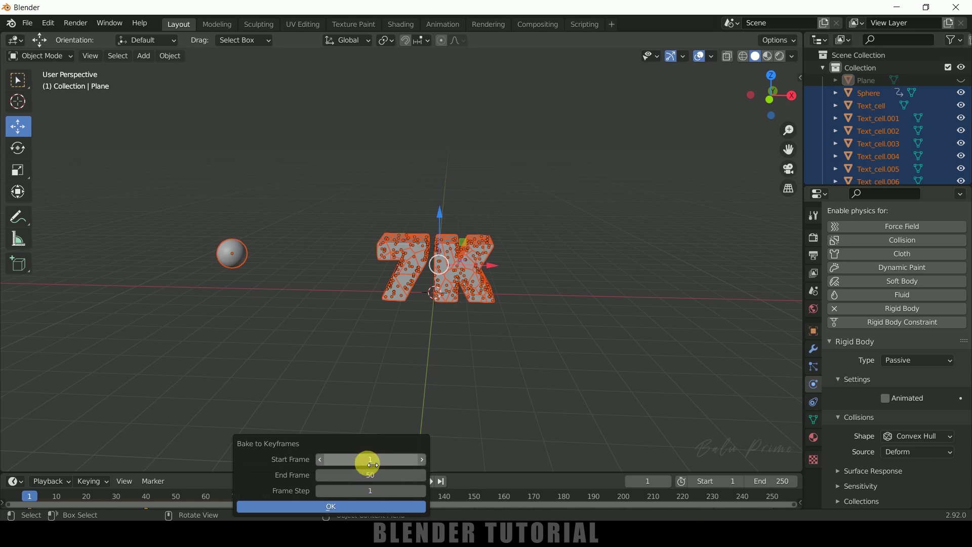
click(368, 474)
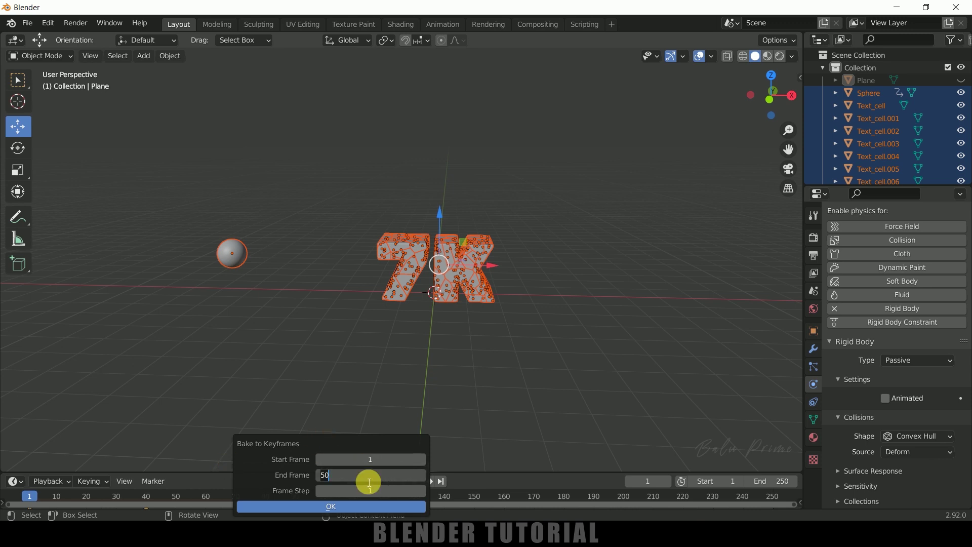
key(Return)
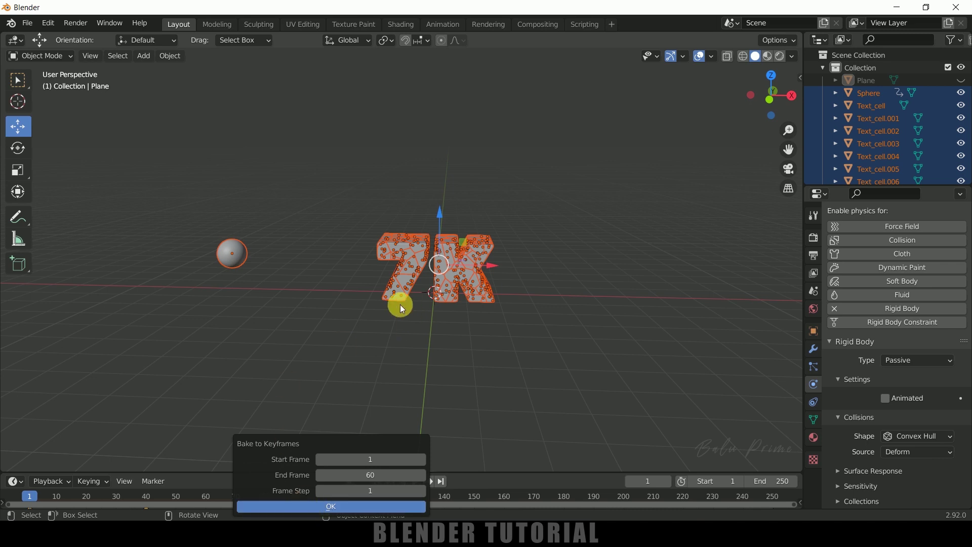
drag(499, 472, 501, 394)
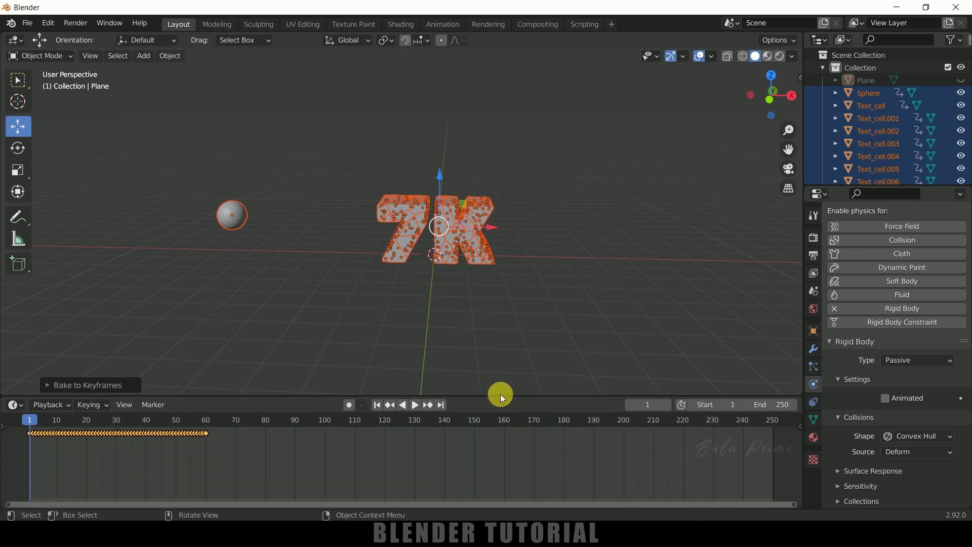
Step: Shift the baked keyframes after frame 16 later in time and play back the result
drag(22, 418, 74, 420)
click(257, 457)
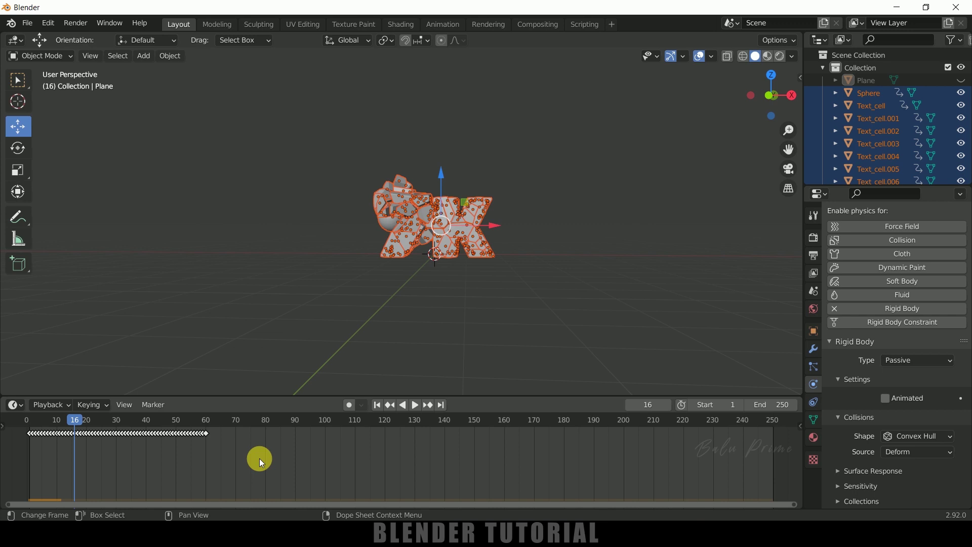
drag(260, 457, 76, 432)
key(g)
drag(165, 443, 215, 444)
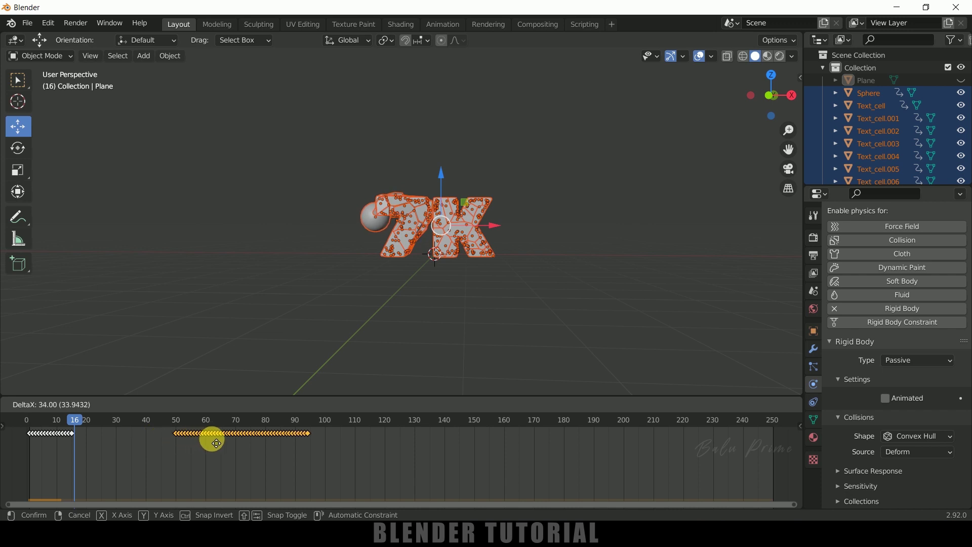
click(221, 444)
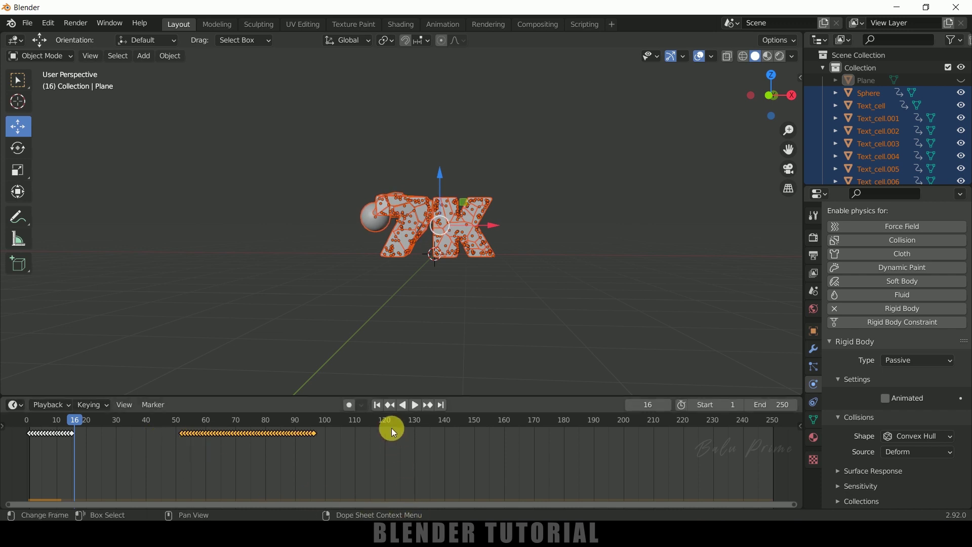
click(379, 408)
click(415, 408)
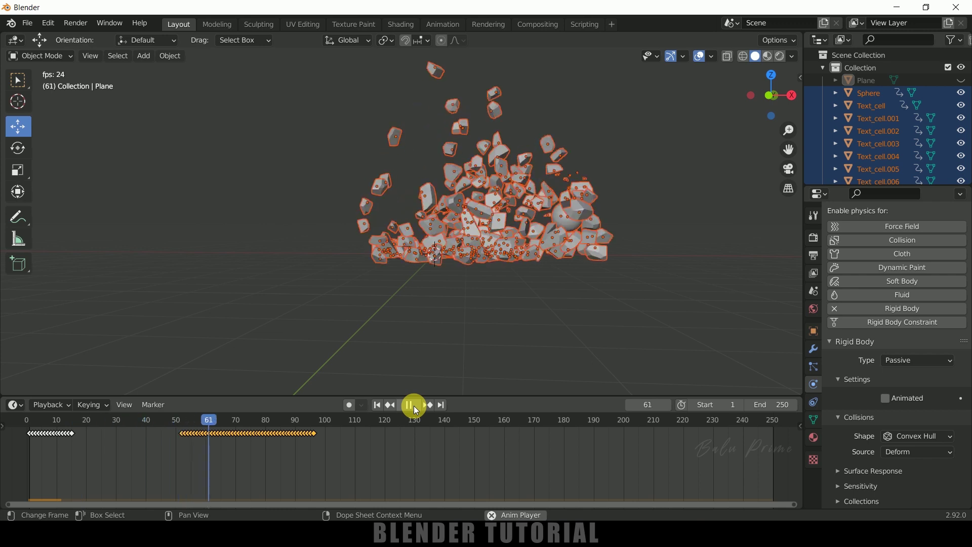
click(414, 405)
Step: Move the keyframes from frame 64 onward later and play the retimed shatter
drag(226, 420, 219, 422)
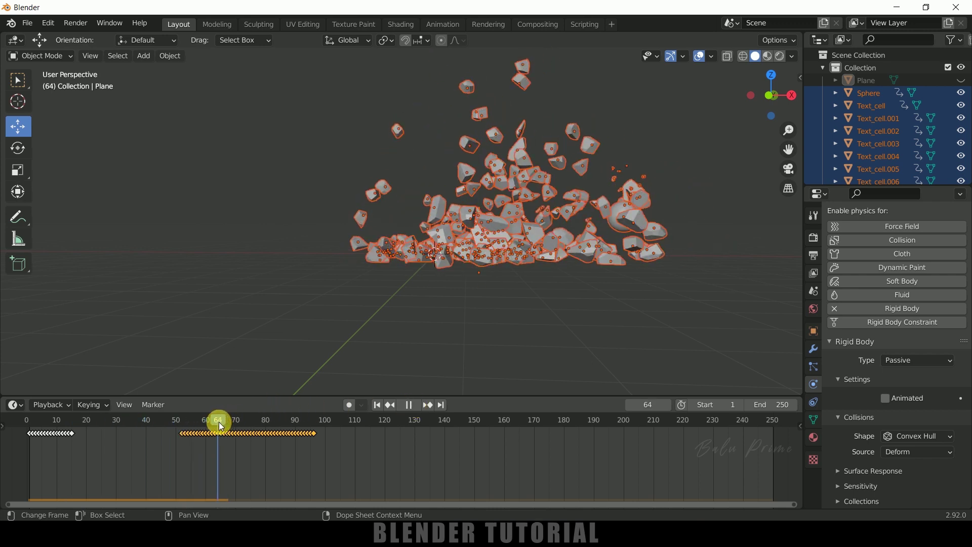
drag(374, 466, 226, 442)
click(226, 438)
drag(343, 460, 226, 434)
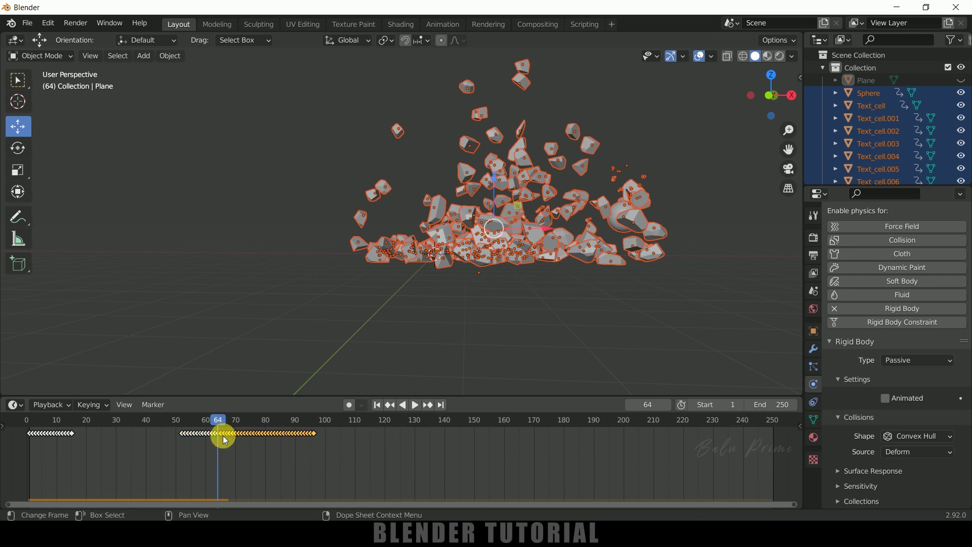
key(g)
click(309, 444)
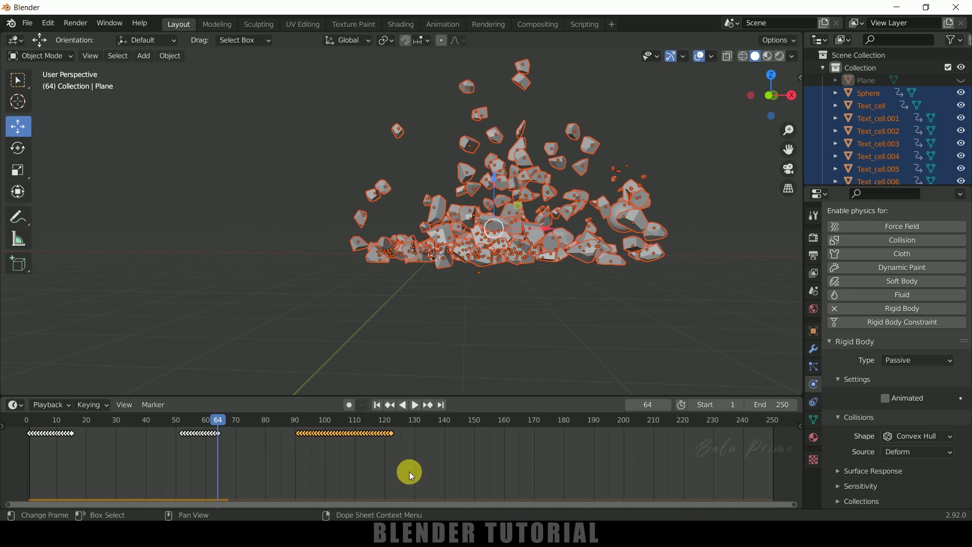
click(415, 406)
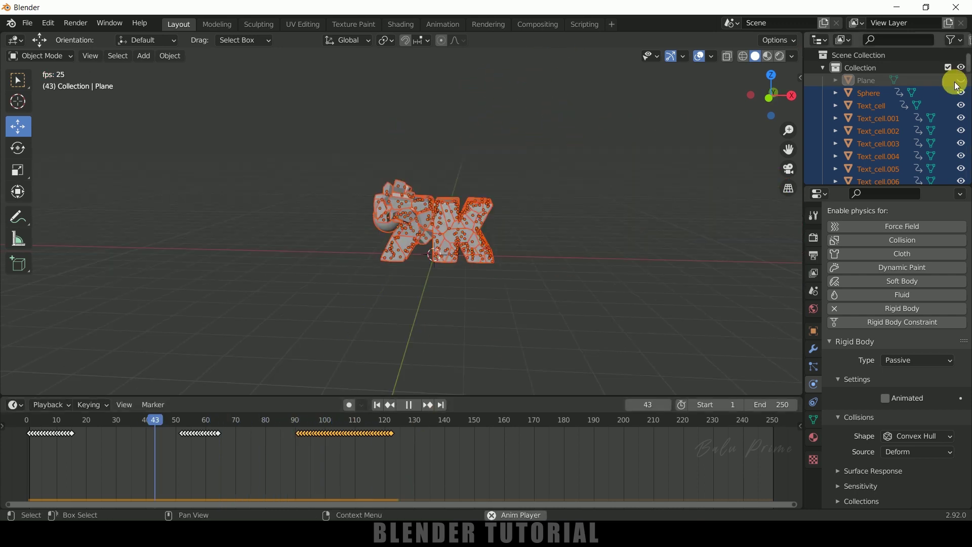
Step: Unhide the ground plane and play the shatter from the start, viewing down on the floor
click(961, 80)
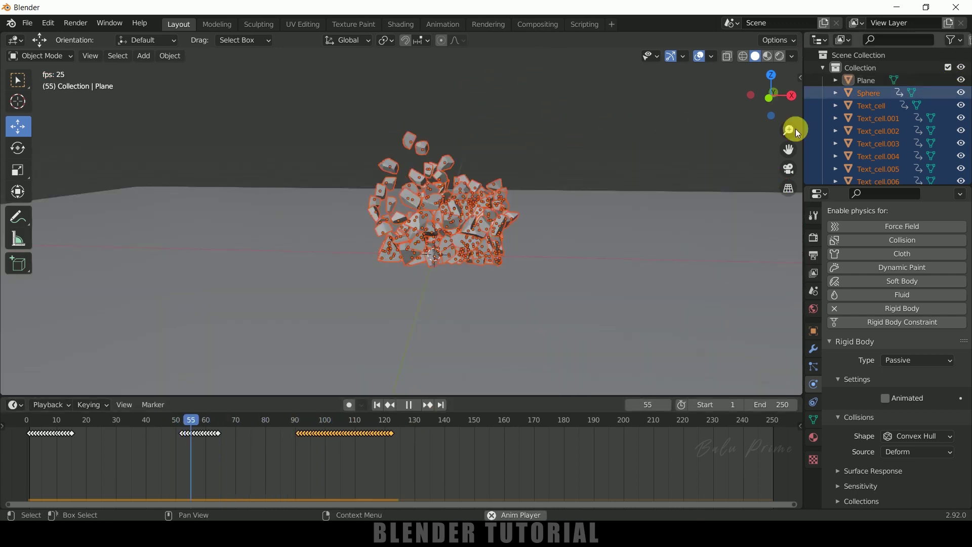
click(377, 405)
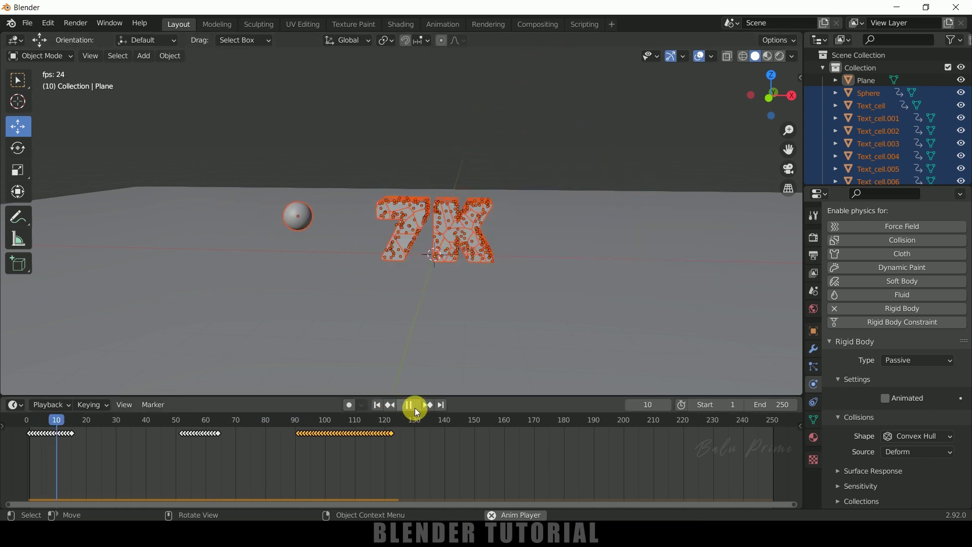
click(558, 157)
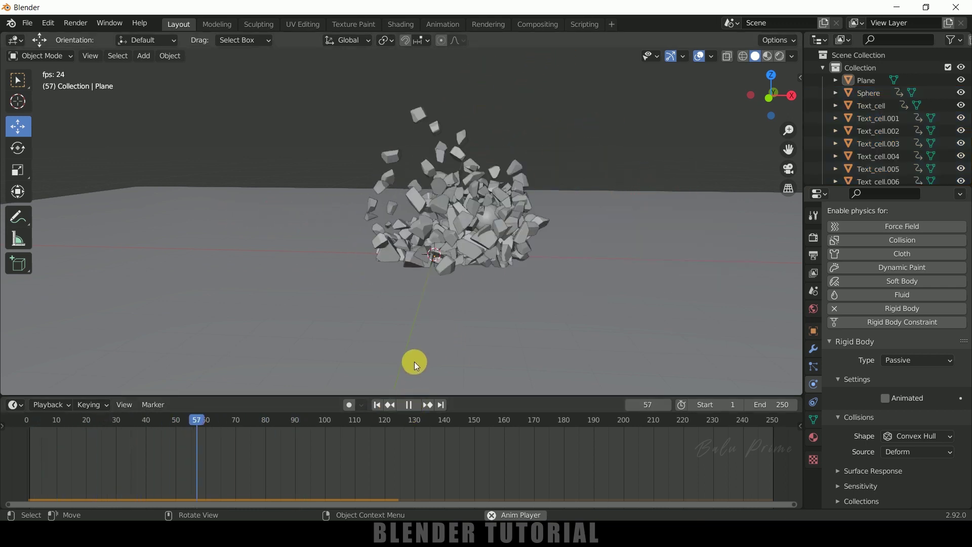
middle_drag(373, 312, 420, 309)
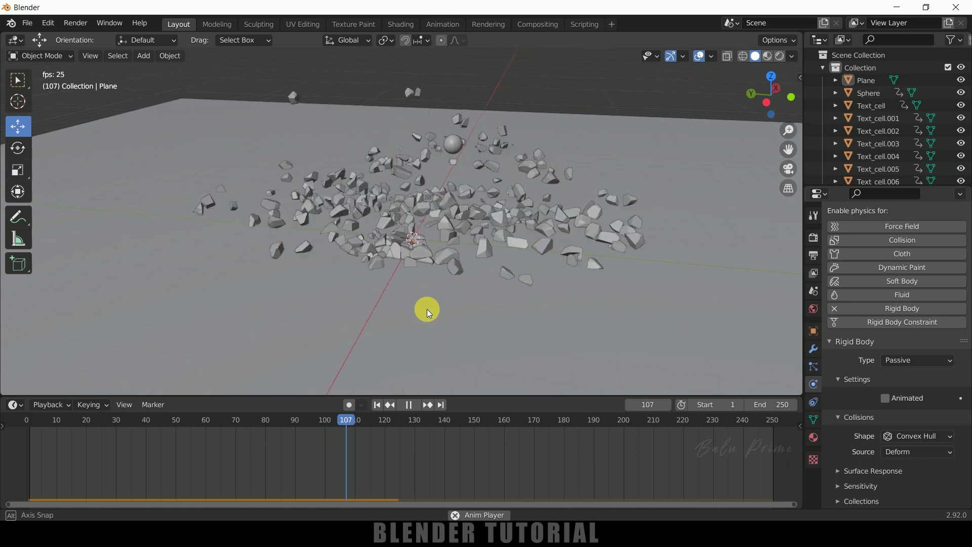
Step: Replay the retimed shatter, then stop playback and return to frame 1
click(377, 405)
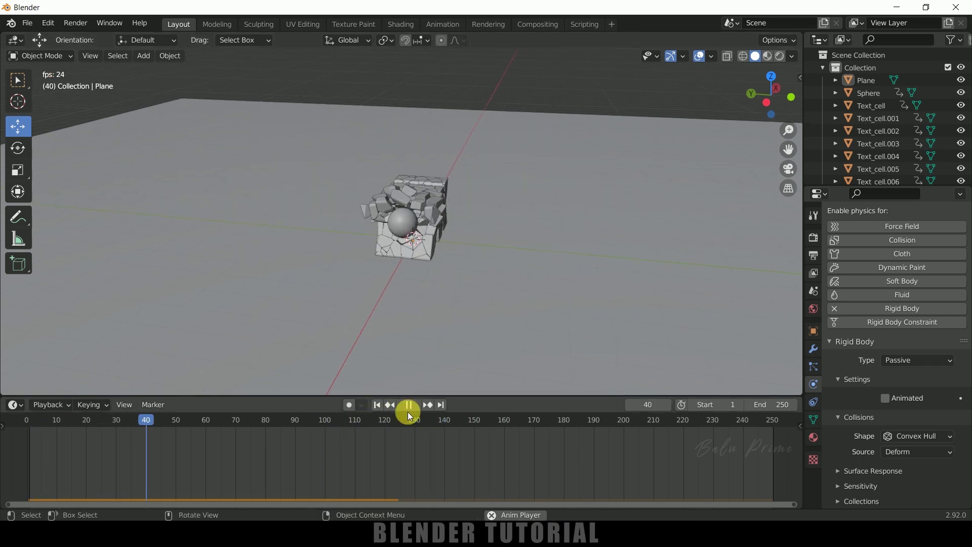
click(408, 406)
click(377, 404)
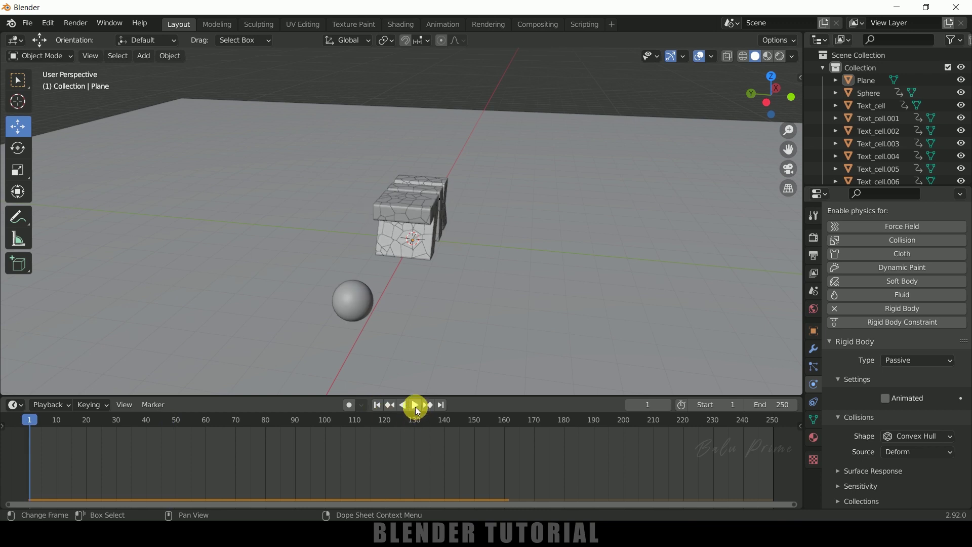